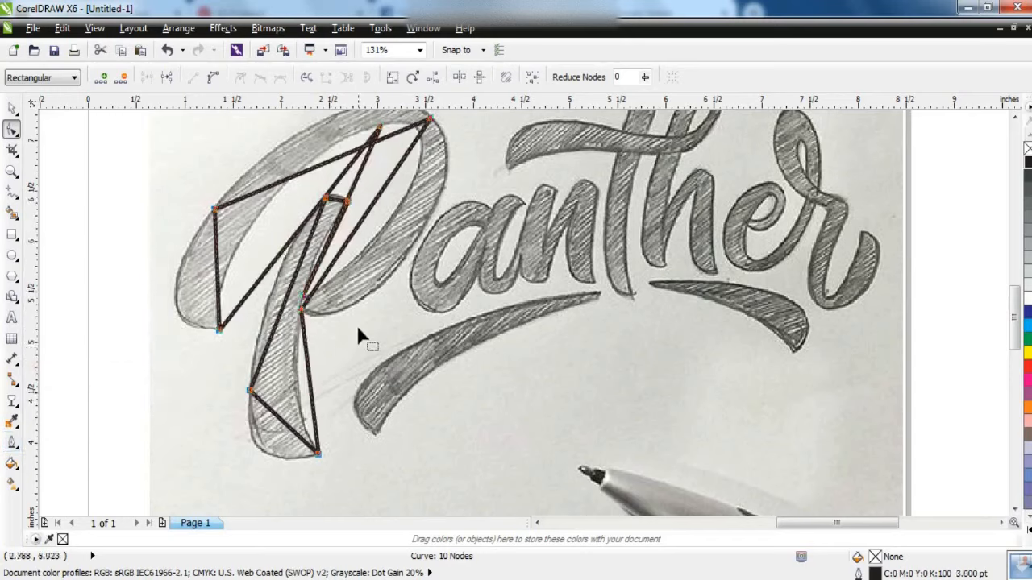
Convert the P outline's straight segments to curves and bend its left stroke's lower outer and inner edges along the sketch
scroll(195, 282, up, 2)
click(213, 77)
click(404, 229)
drag(403, 318, 356, 368)
drag(475, 275, 438, 250)
click(1014, 118)
drag(570, 202, 605, 233)
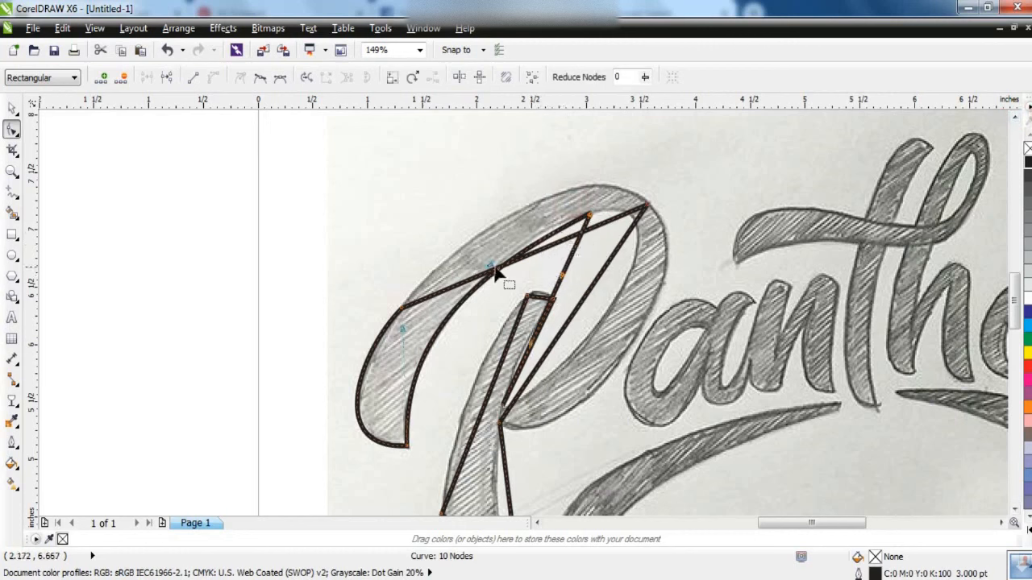
Bend the P's upper outer edge over the sketched bowl and refine the curve of its rounded left end
drag(534, 256, 552, 236)
drag(550, 199, 552, 197)
click(402, 308)
drag(360, 352, 366, 352)
drag(326, 457, 333, 446)
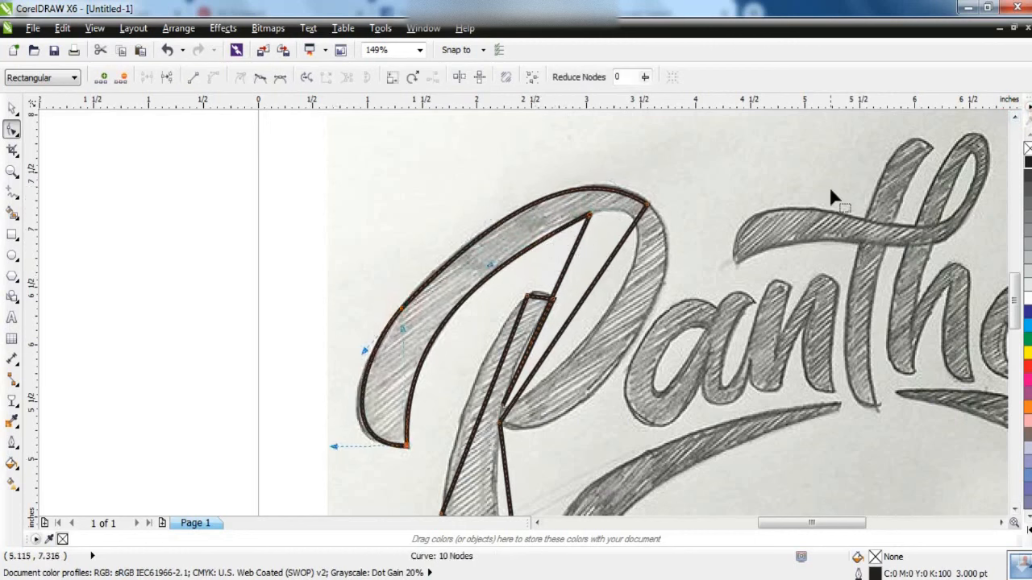
Curve the outer and inner edges of the P's bowl on its right side to follow the sketch
drag(599, 271, 690, 272)
mouse_move(553, 357)
mouse_down()
mouse_move(591, 435)
mouse_move(578, 456)
mouse_up()
drag(645, 357, 650, 264)
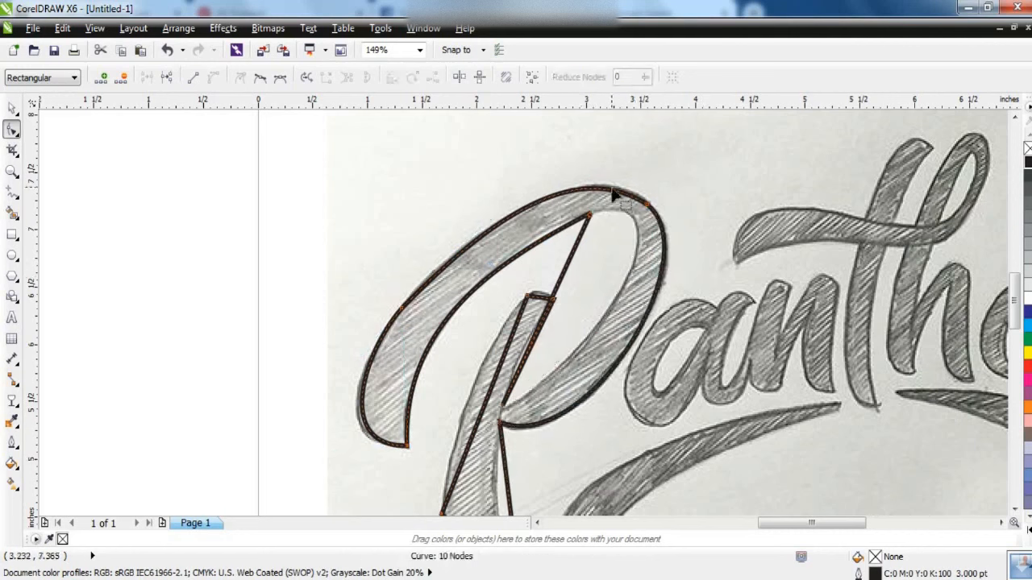
drag(560, 276, 656, 231)
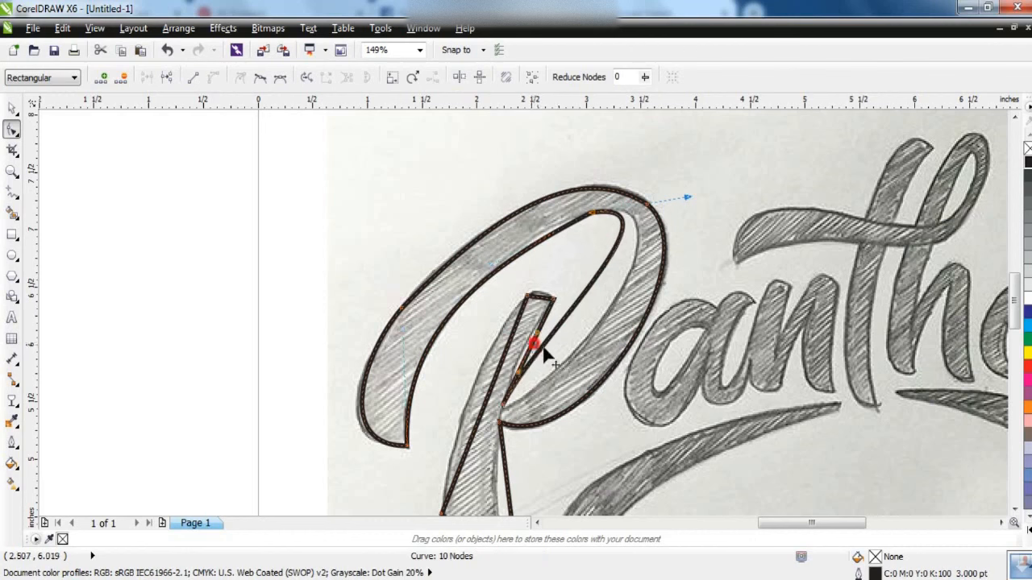
drag(544, 355, 583, 369)
drag(546, 240, 544, 235)
Round the top end of the P's stem to match the sketched cap
drag(453, 298, 625, 355)
key(F2)
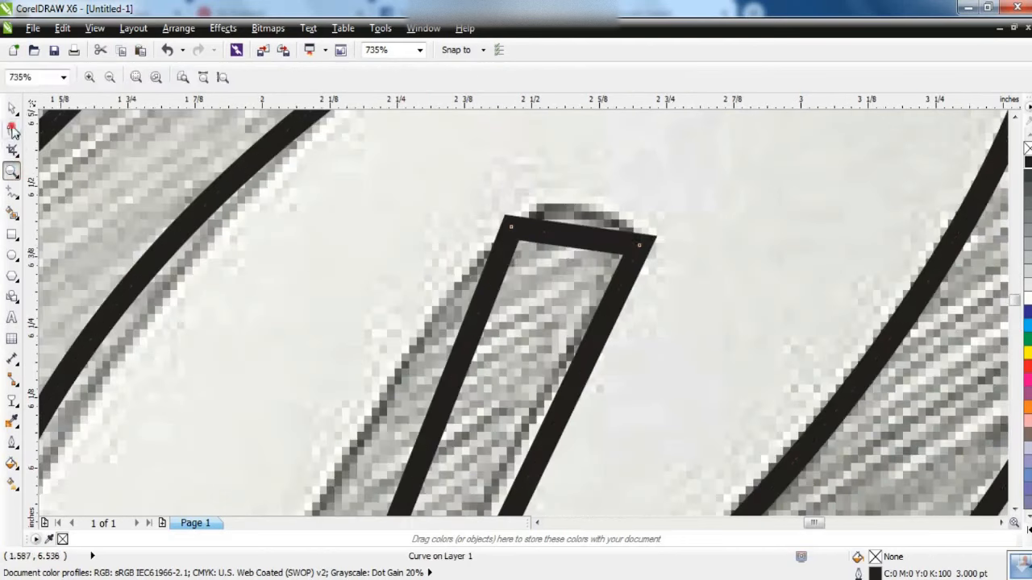
click(582, 219)
scroll(589, 226, down, 4)
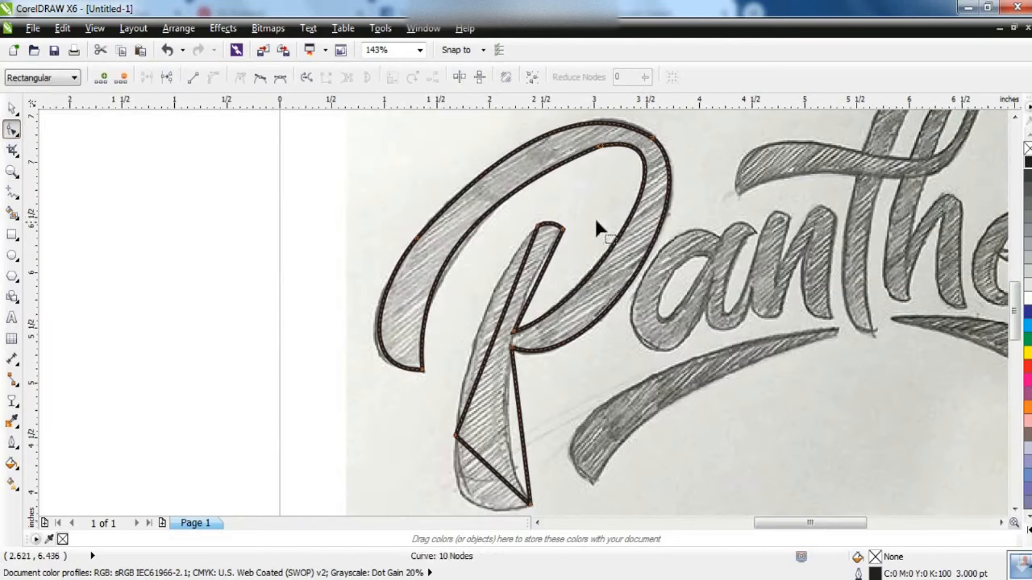
Bend the long left edge of the P's stem to follow the sketch
click(11, 172)
scroll(67, 194, up, 1)
click(12, 129)
mouse_move(505, 261)
mouse_down()
mouse_move(488, 258)
mouse_move(506, 260)
mouse_up()
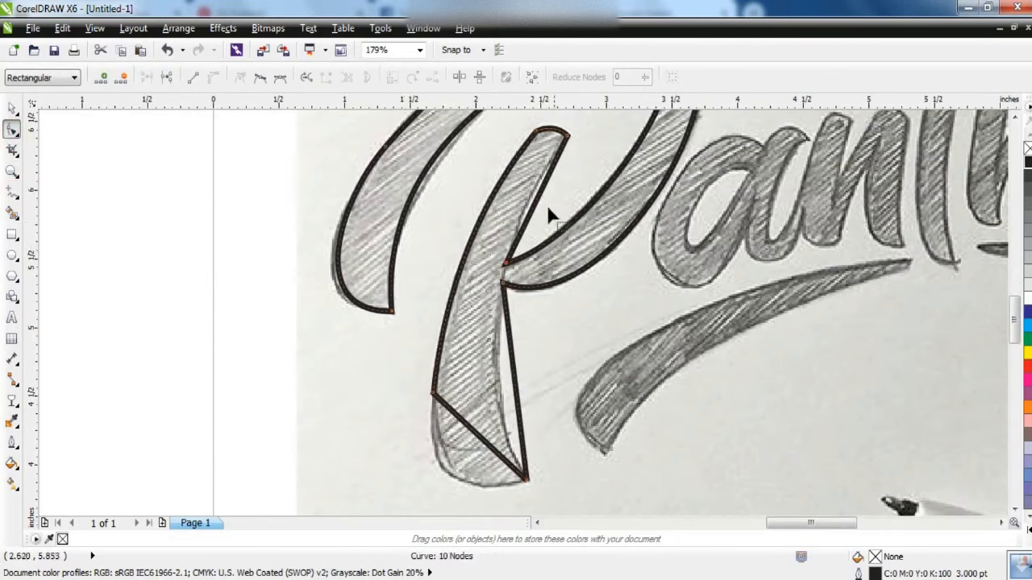
Round the foot of the P's stem, curve its lower right edge, and fill the letter with black
click(433, 394)
mouse_move(406, 419)
mouse_down()
mouse_move(421, 451)
mouse_move(498, 458)
mouse_move(462, 480)
mouse_up()
drag(519, 421, 499, 426)
scroll(538, 395, down, 1)
click(1027, 162)
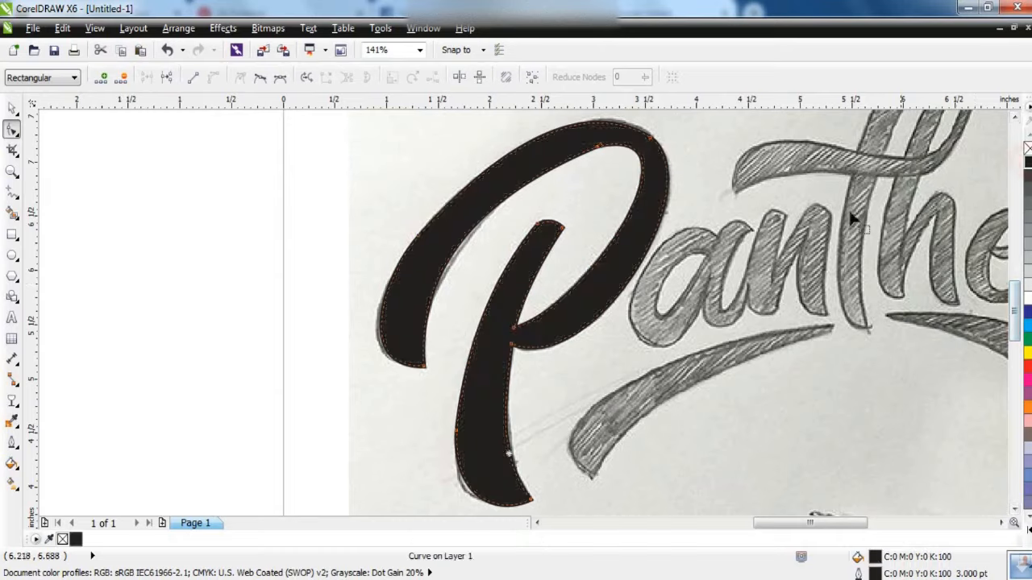
Trace a closed straight-segment outline around the joined letters "an" with the Freehand tool
scroll(724, 281, down, 3)
key(z)
scroll(724, 281, up, 4)
key(F5)
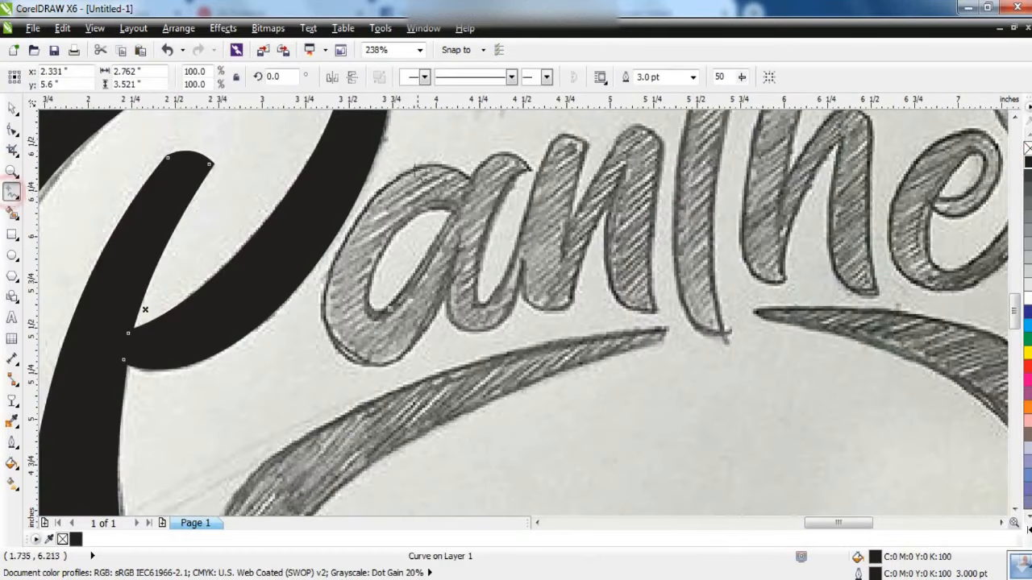
click(461, 163)
click(532, 163)
click(478, 286)
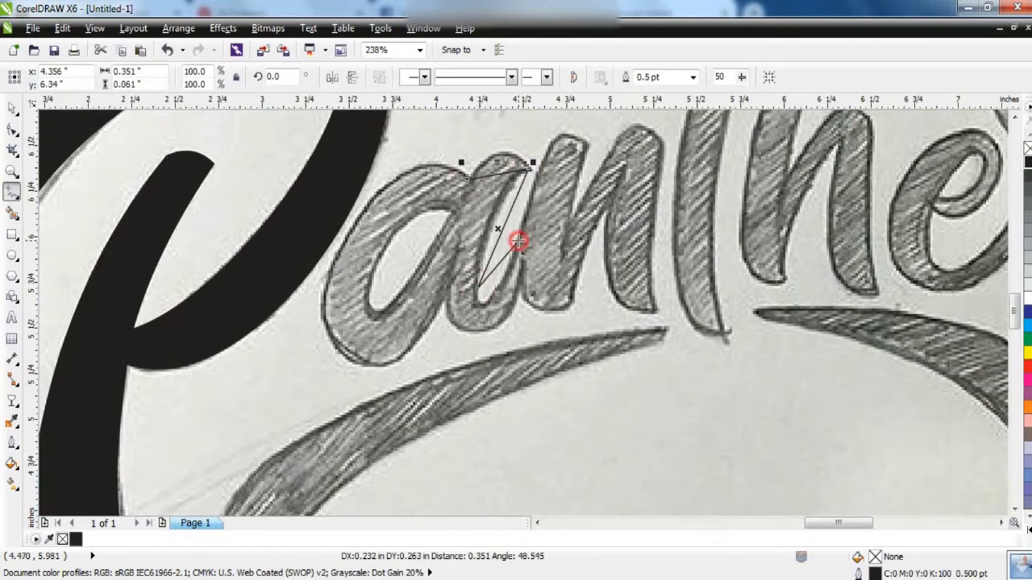
click(552, 139)
click(582, 143)
click(567, 220)
click(616, 142)
click(661, 146)
click(654, 311)
click(610, 204)
click(520, 284)
click(477, 286)
click(449, 289)
click(321, 317)
click(466, 179)
Convert the "an" outline's segments to curves and set its outline width to 1.5 pt
key(F10)
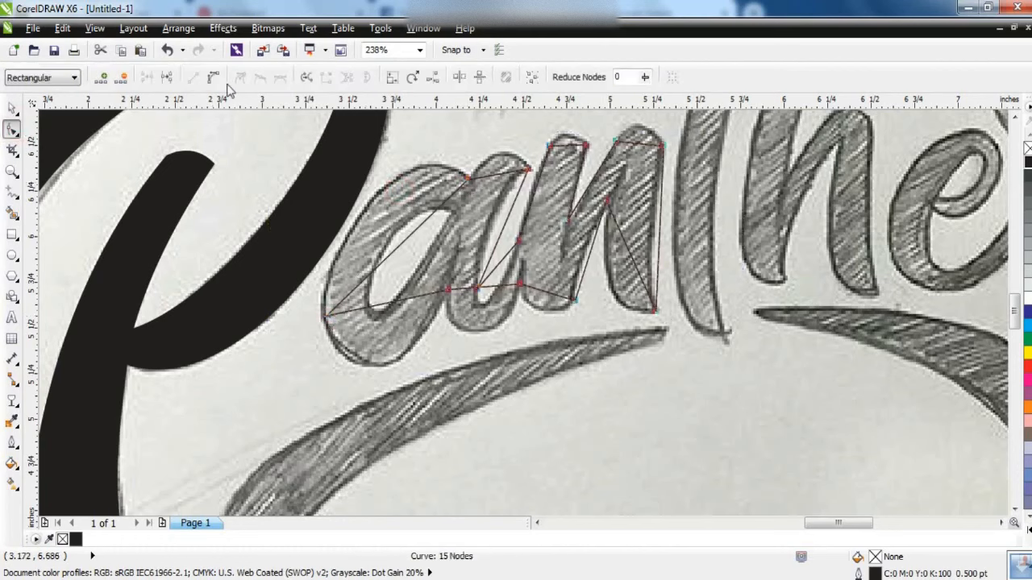
scroll(470, 155, up, 3)
click(12, 419)
click(57, 330)
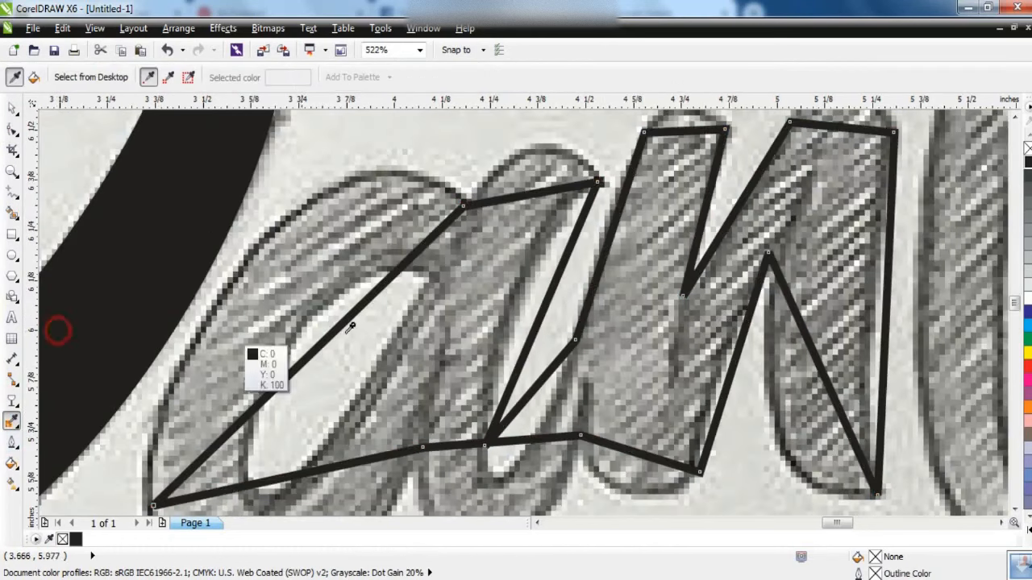
key(F10)
Bend the a's upper outer edges and the gap between the a and n to follow the sketch
drag(357, 301, 261, 407)
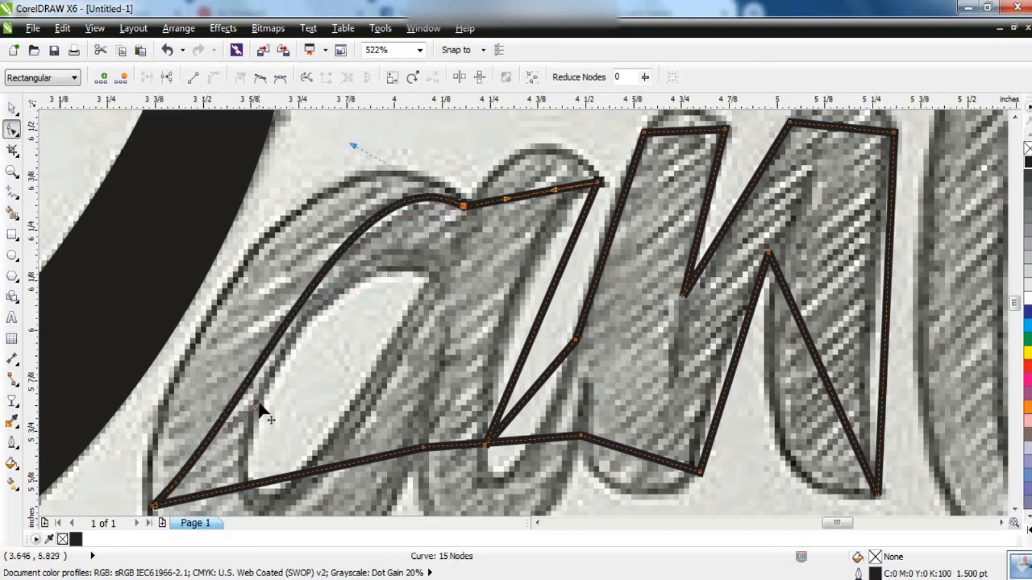
drag(200, 326, 173, 311)
drag(287, 240, 283, 216)
click(463, 206)
mouse_move(513, 206)
mouse_down()
mouse_move(555, 191)
mouse_move(547, 155)
mouse_up()
drag(556, 303, 521, 297)
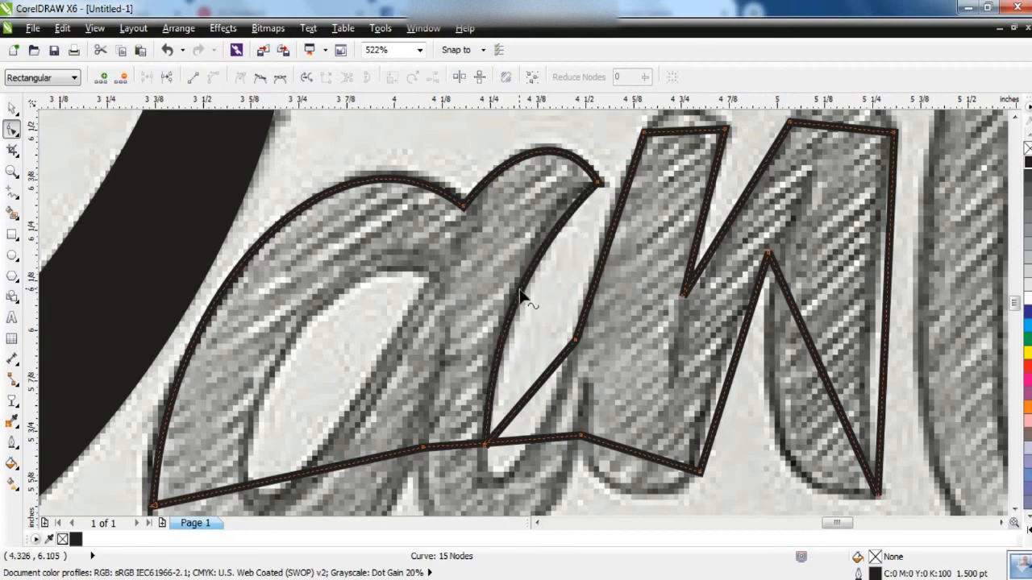
drag(570, 347, 551, 421)
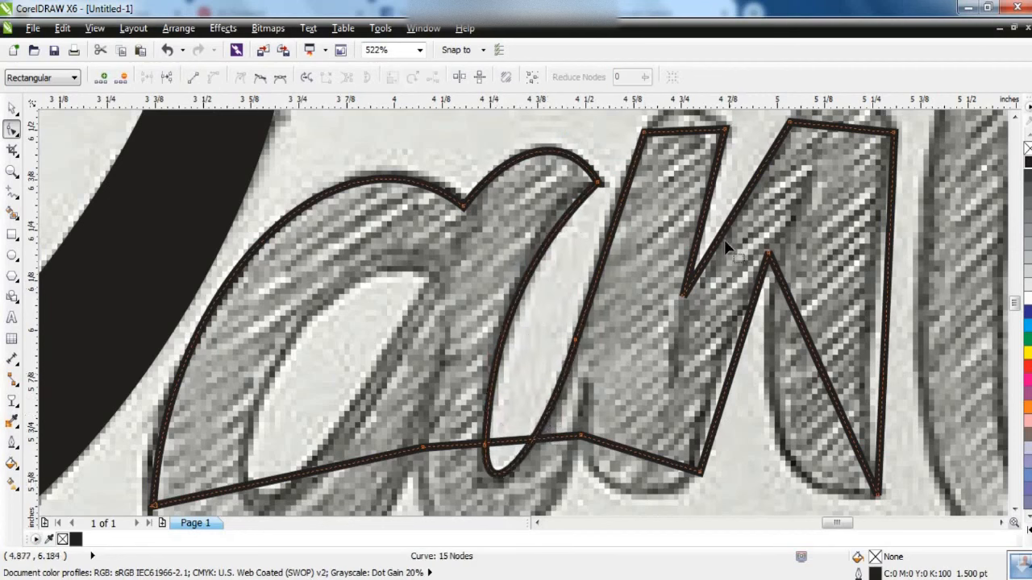
Round the two top ends of the n to match the sketch
click(1015, 118)
click(1015, 118)
click(645, 200)
drag(668, 213, 702, 198)
drag(688, 193, 687, 187)
drag(821, 207, 829, 171)
drag(861, 210, 873, 187)
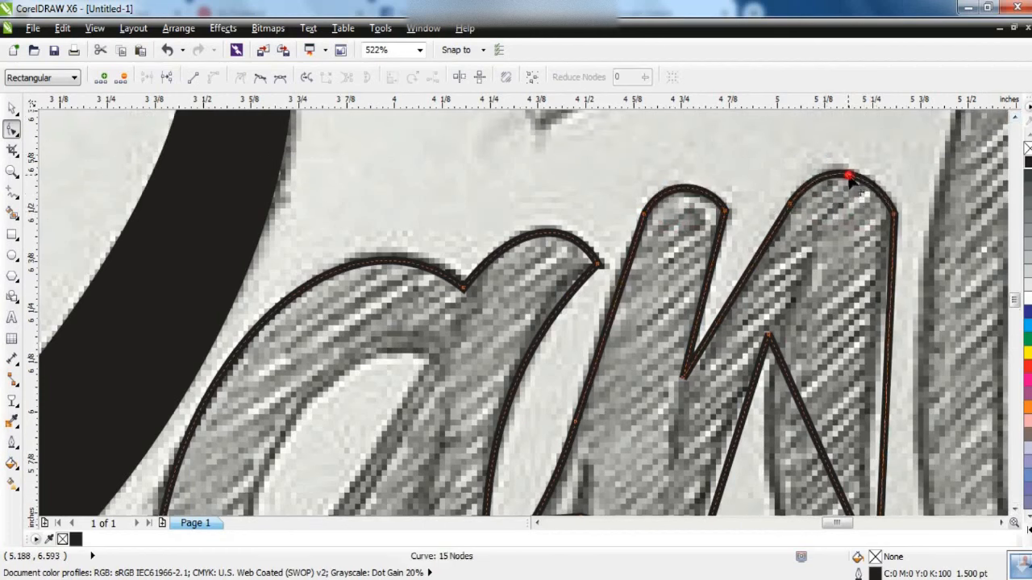
Bend the bottom edge of the a's bowl to follow the sketch
scroll(479, 226, down, 3)
scroll(292, 415, up, 2)
drag(299, 362, 274, 472)
Curve the junction between the a's bowl and tail, and round the bottom of the tail
scroll(337, 453, down, 3)
click(12, 171)
drag(286, 322, 719, 495)
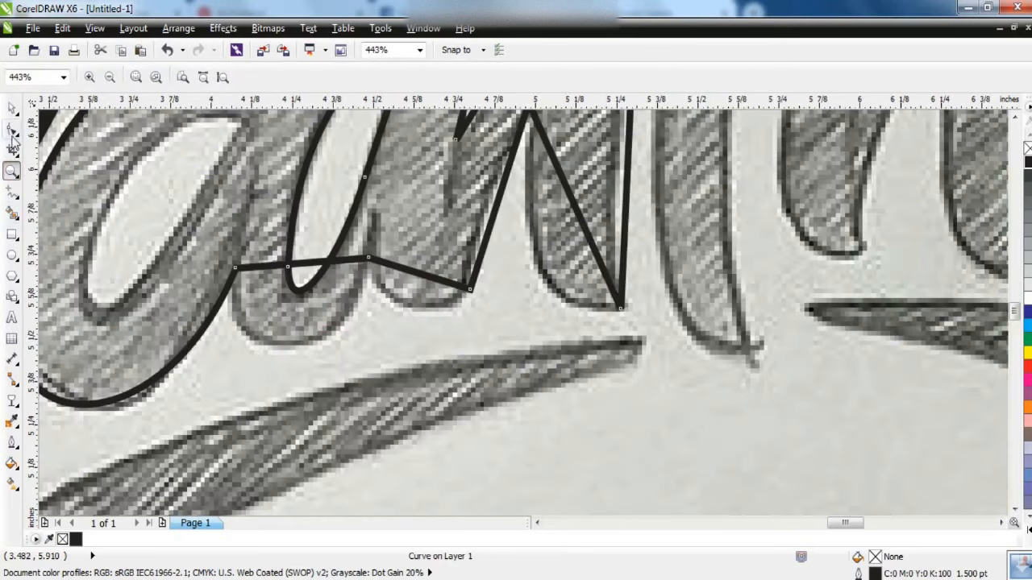
click(12, 129)
click(234, 268)
drag(278, 265, 214, 346)
drag(325, 262, 343, 324)
drag(301, 319, 305, 343)
Round the feet of the n's two legs and curve the inner edges between them along the sketch
click(370, 258)
drag(402, 267, 372, 298)
drag(439, 280, 422, 306)
click(1014, 119)
drag(491, 304, 493, 296)
drag(585, 313, 551, 358)
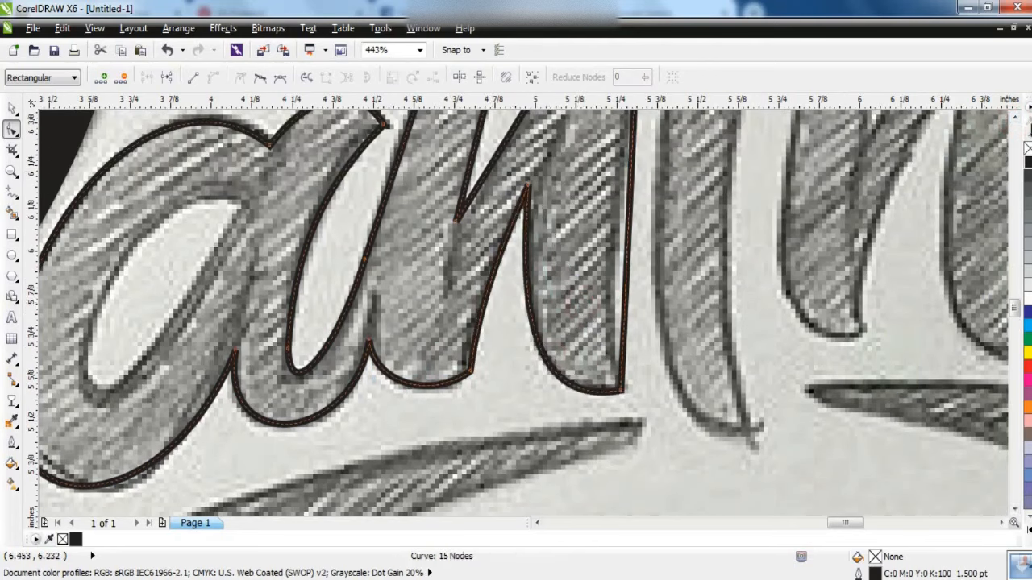
scroll(618, 345, up, 2)
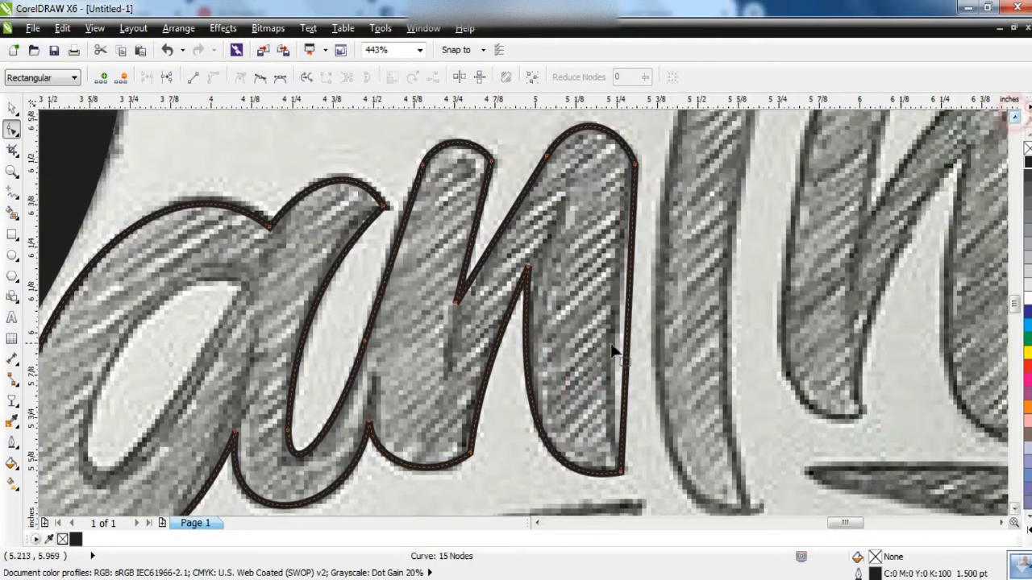
Draw a closed triangle inside the a's counter and give it a 1.5 pt outline
click(14, 197)
click(242, 286)
double_click(127, 444)
double_click(173, 449)
click(278, 288)
click(11, 431)
click(69, 335)
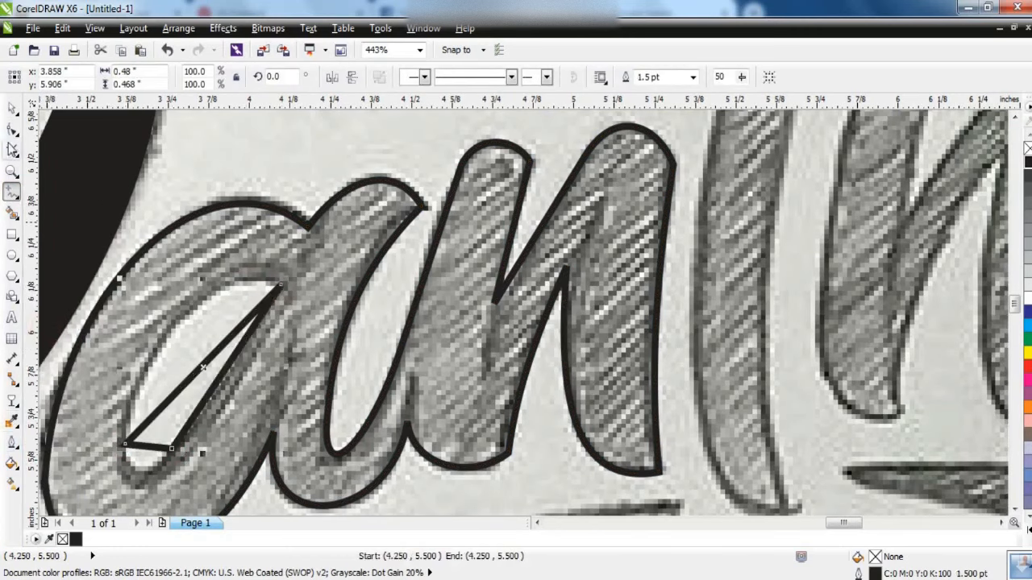
Bend the triangle's sides into the teardrop shape of the a's sketched counter
key(F10)
drag(226, 342, 205, 309)
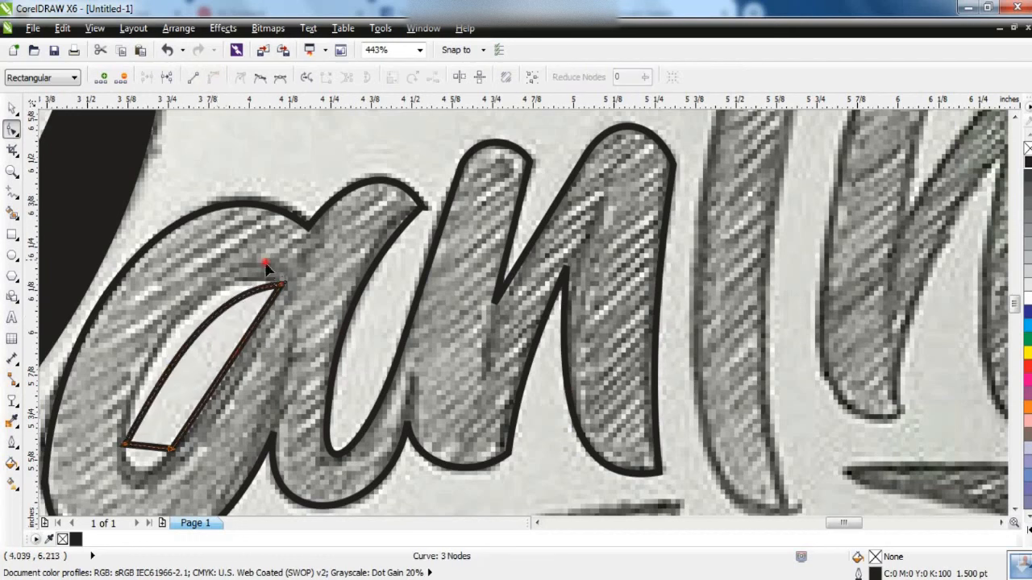
drag(166, 370, 152, 349)
drag(227, 372, 231, 377)
drag(138, 445, 135, 472)
drag(135, 475, 133, 467)
Combine the counter shape with the "an" outline and fill the result with black
click(11, 108)
shift+click(291, 213)
click(381, 78)
click(1028, 162)
scroll(833, 226, down, 2)
click(818, 240)
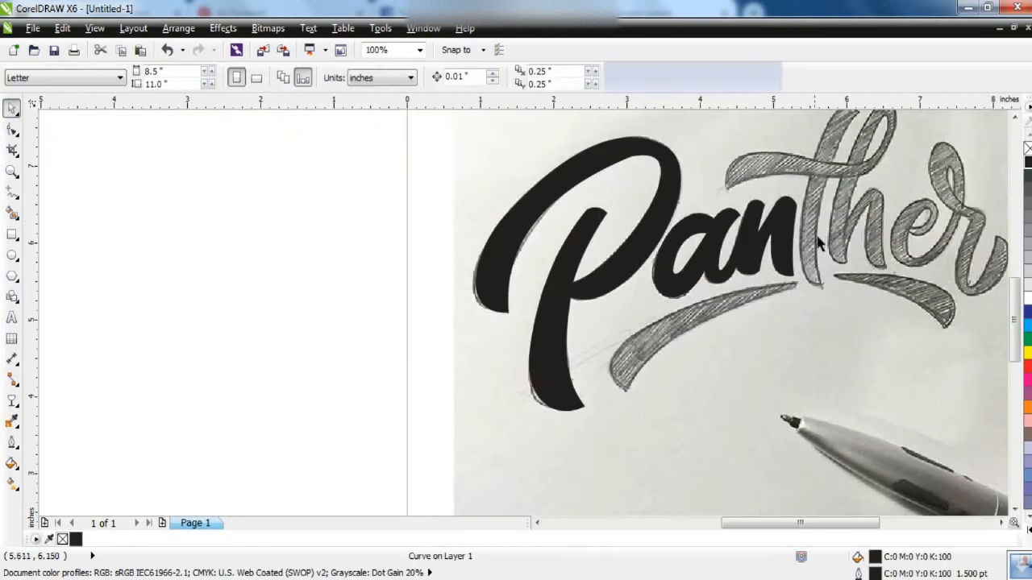
Trace a closed straight-segment outline around the joined letters "th", including the crossbar and the h's loop, with the Freehand tool
key(z)
scroll(858, 223, down, 1)
drag(612, 191, 836, 347)
drag(257, 140, 705, 399)
click(8, 196)
click(216, 303)
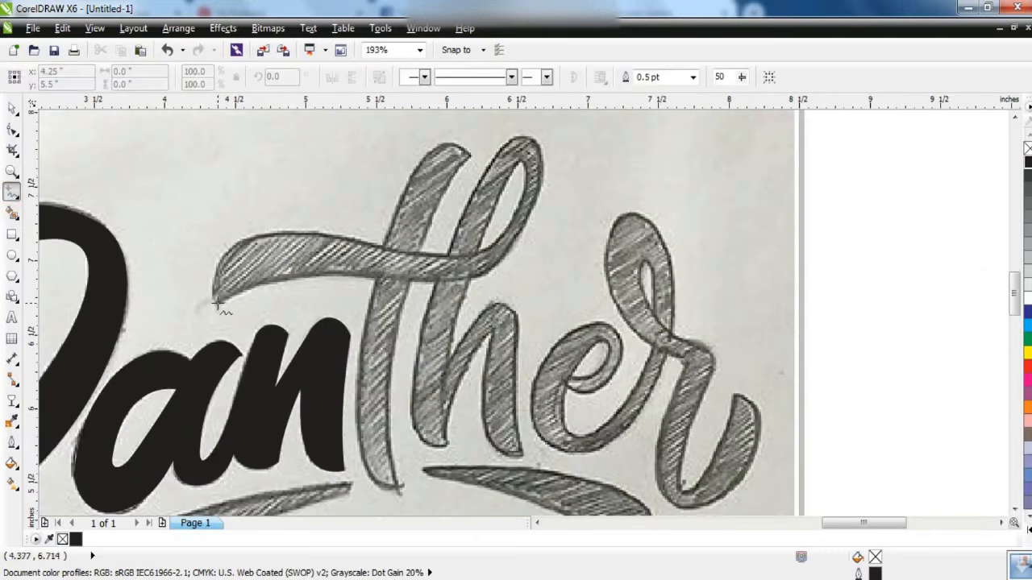
click(377, 280)
click(396, 487)
click(410, 279)
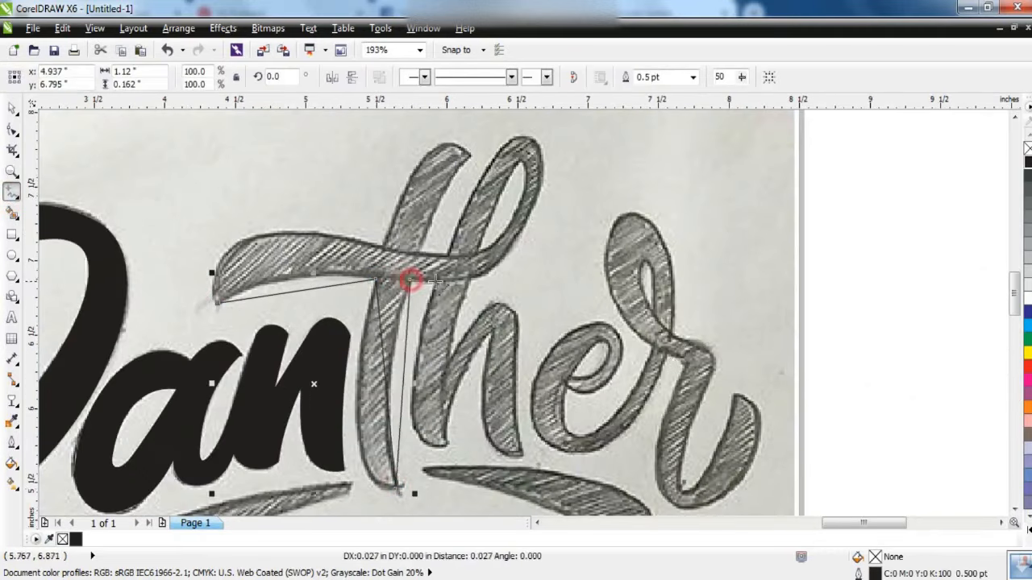
click(435, 281)
click(411, 417)
click(444, 442)
click(493, 329)
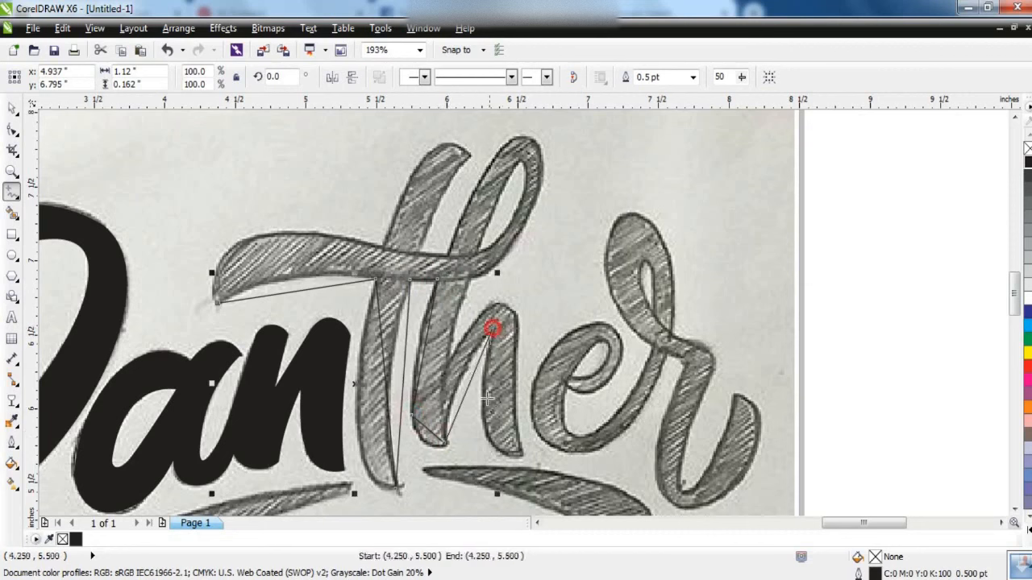
click(520, 455)
click(488, 311)
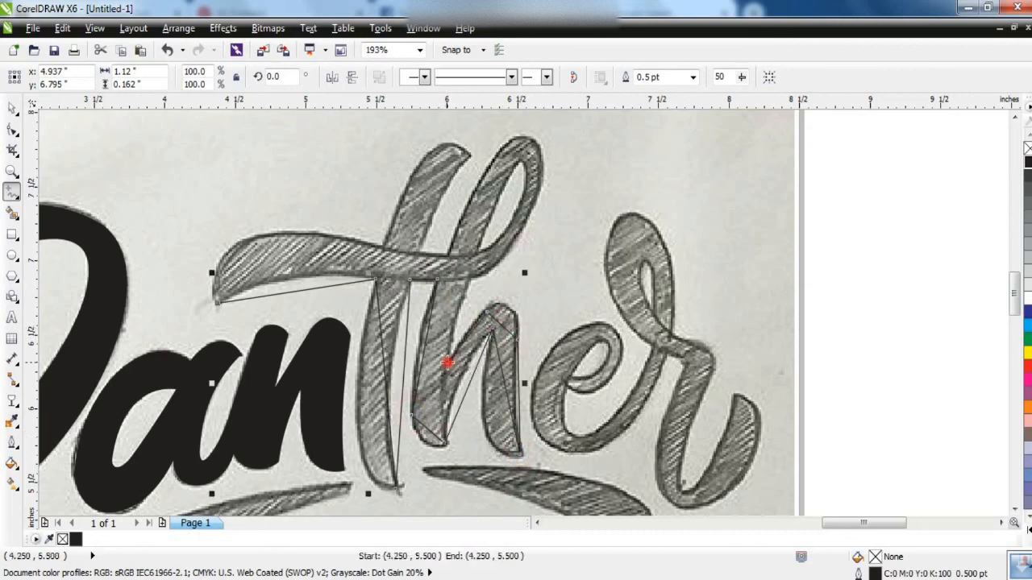
click(538, 167)
click(490, 158)
click(417, 246)
click(467, 154)
click(383, 246)
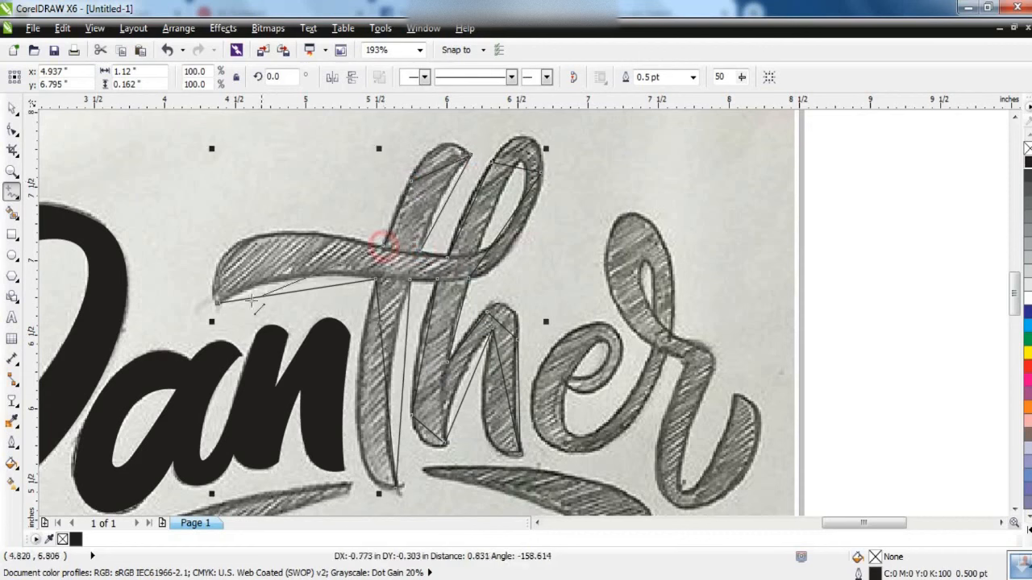
click(217, 302)
Set the "th" outline's width to 1.5 pt
click(12, 442)
click(51, 328)
click(12, 129)
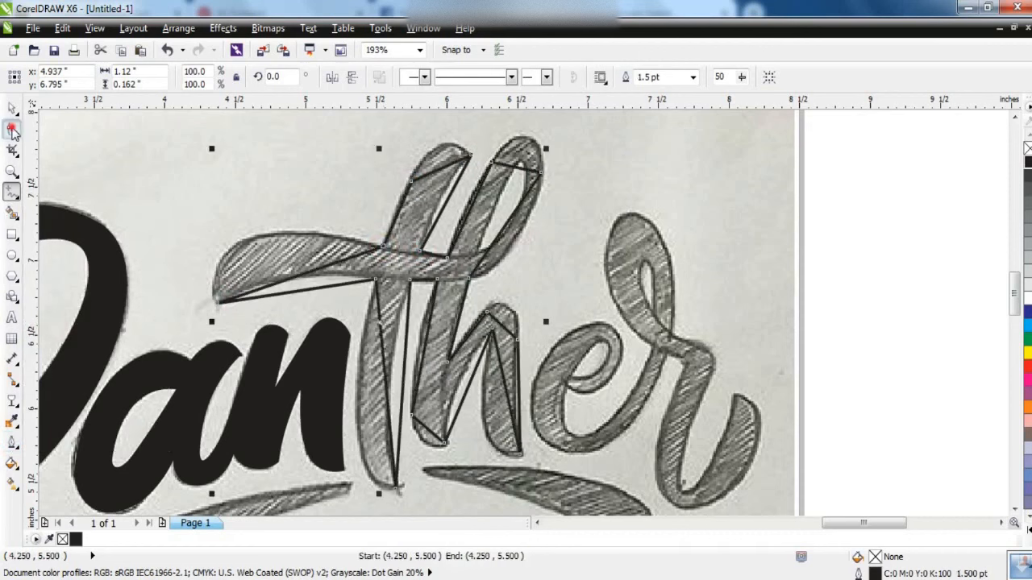
Bend the crossbar's upper and lower edges and the outer right side of the h's loop along the sketch
click(13, 170)
drag(198, 205, 477, 308)
click(15, 129)
drag(417, 355, 318, 281)
drag(440, 396, 431, 359)
drag(778, 306, 780, 316)
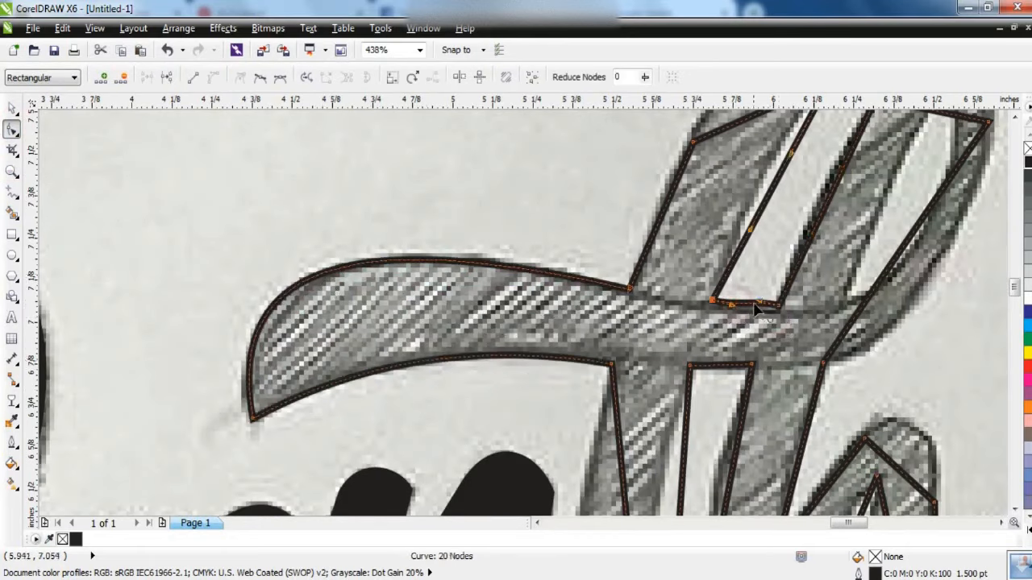
drag(904, 245, 923, 295)
Curve both sides of the t's lower stem and the left edge of the h to match the sketch
key(shift+F2)
drag(508, 457, 506, 458)
mouse_move(560, 417)
mouse_down()
mouse_move(543, 411)
mouse_move(569, 419)
mouse_up()
drag(576, 347, 571, 346)
Bend the inner edges of the h's arch and round the foot of its left leg
click(13, 172)
drag(536, 289, 716, 497)
click(12, 129)
drag(529, 186, 525, 181)
drag(523, 314, 501, 303)
drag(373, 350, 418, 386)
drag(421, 389, 406, 424)
Round the foot of the h's right leg and the top of its arch to follow the sketch
click(453, 414)
drag(623, 365, 576, 420)
drag(642, 326, 636, 325)
click(1015, 118)
mouse_move(558, 239)
mouse_down()
mouse_move(586, 281)
mouse_move(637, 285)
mouse_move(622, 258)
mouse_up()
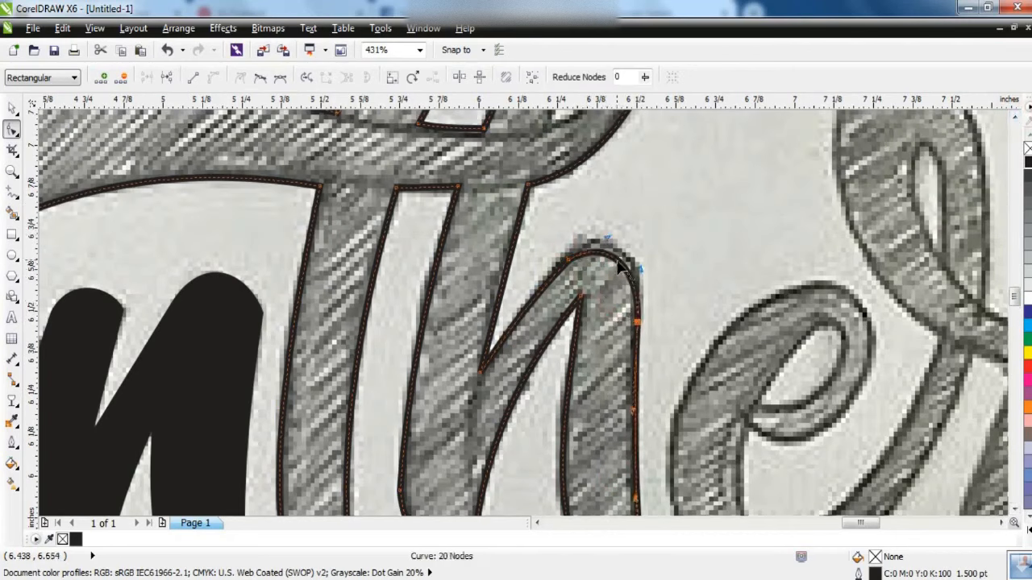
Round the tops of the h's loop and the t, and curve the t's upper right edge along the sketch
click(1018, 119)
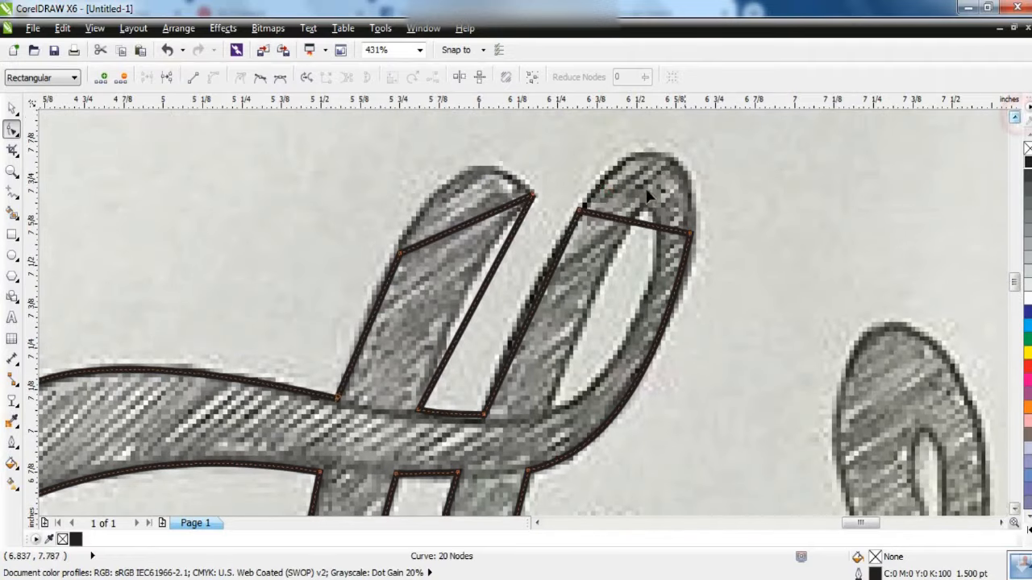
drag(615, 217, 613, 153)
mouse_move(655, 227)
mouse_down()
mouse_move(689, 176)
mouse_move(665, 169)
mouse_move(666, 157)
mouse_up()
mouse_move(477, 224)
mouse_down()
mouse_move(502, 207)
mouse_move(438, 190)
mouse_move(464, 187)
mouse_up()
drag(516, 266, 481, 283)
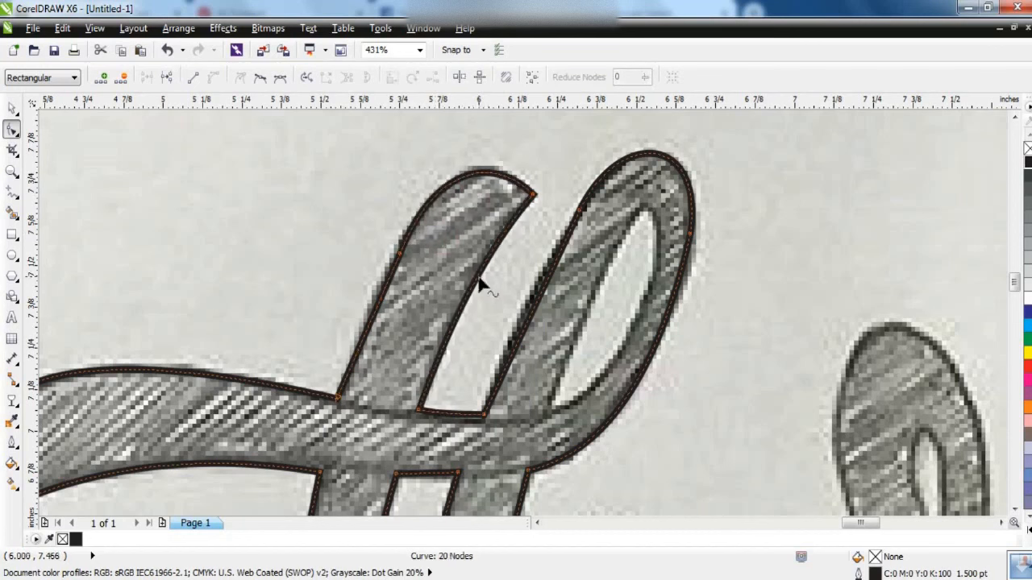
Draw a closed shape over the opening in the h's upper loop and bend both its sides to the sketch
click(12, 193)
click(645, 205)
double_click(546, 412)
click(645, 204)
click(11, 129)
drag(593, 306, 530, 426)
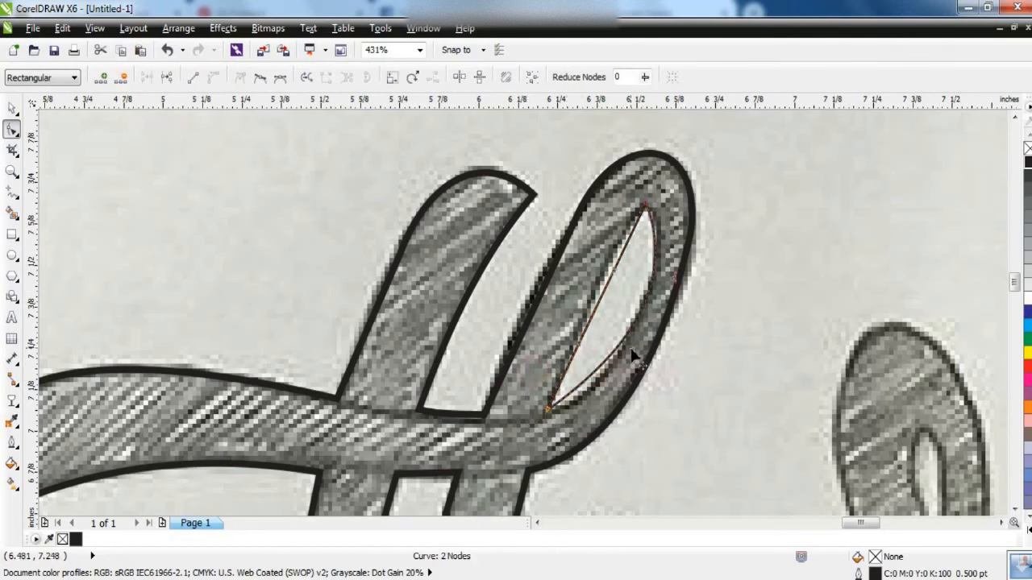
drag(621, 395, 622, 401)
drag(598, 304, 587, 296)
Cut the loop opening out of the t-h shape and fill the combined letters with black
click(11, 108)
shift+click(665, 155)
click(379, 79)
scroll(498, 205, down, 2)
click(1028, 162)
click(582, 225)
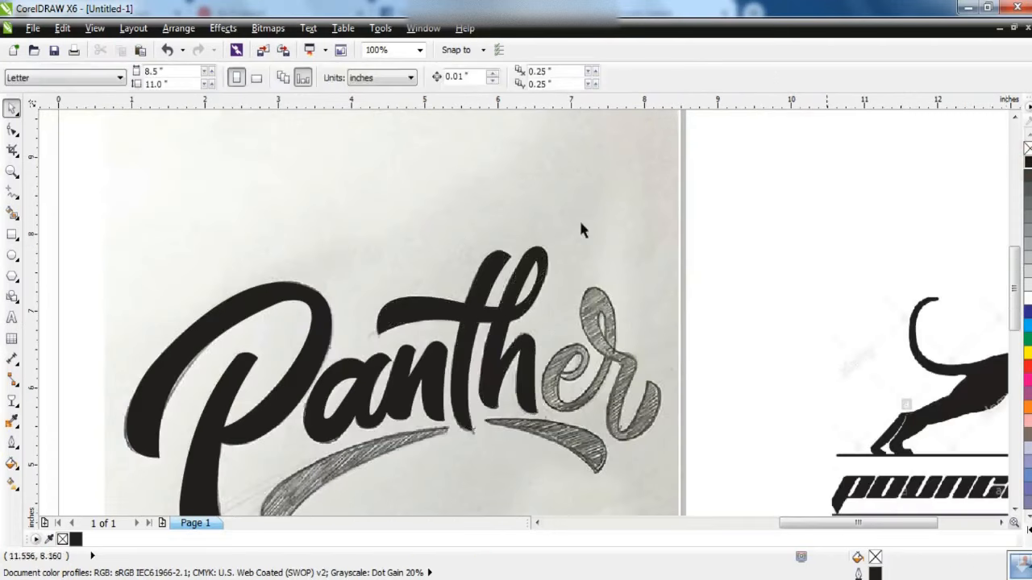
Start a straight-segment outline of the joined e and r, running from the e's bowl around the r's right stroke
click(14, 175)
drag(491, 231, 785, 477)
drag(137, 161, 634, 461)
click(11, 192)
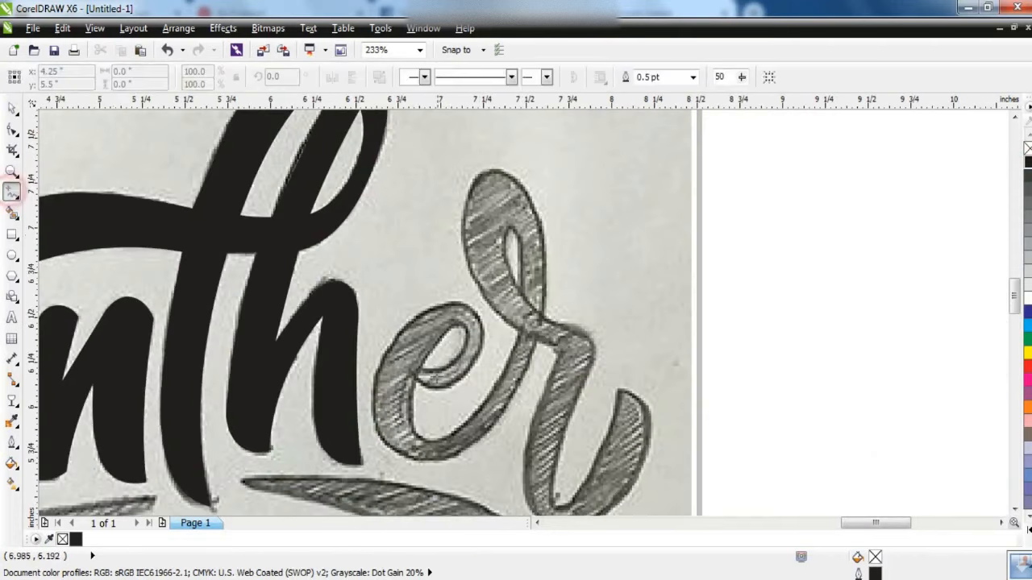
click(478, 315)
click(488, 428)
click(534, 333)
click(526, 493)
click(649, 449)
click(618, 391)
click(575, 402)
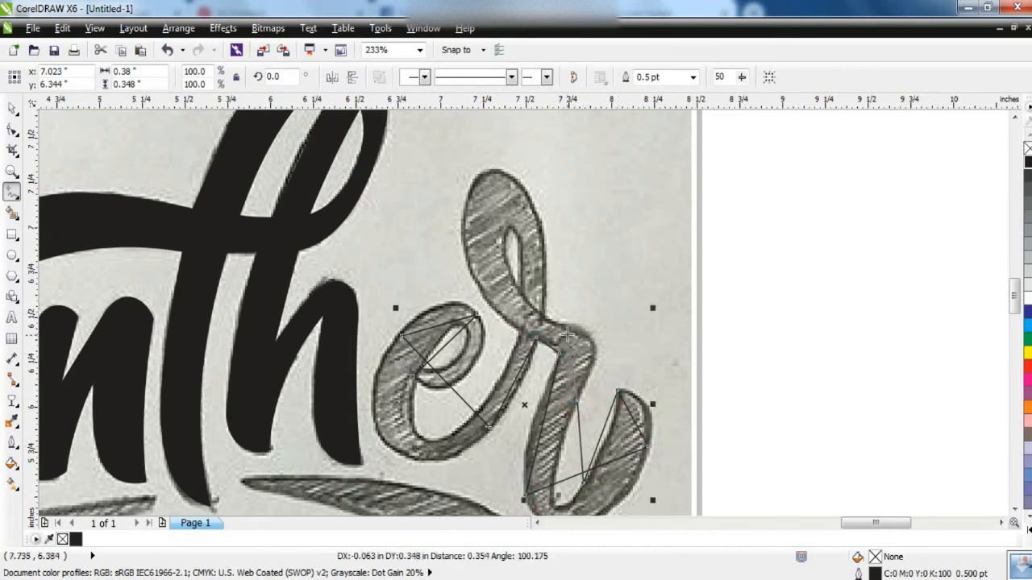
Continue the outline around the r's upper loop and along the e's inner edge, closing it at the e's top
click(543, 317)
click(516, 179)
click(468, 247)
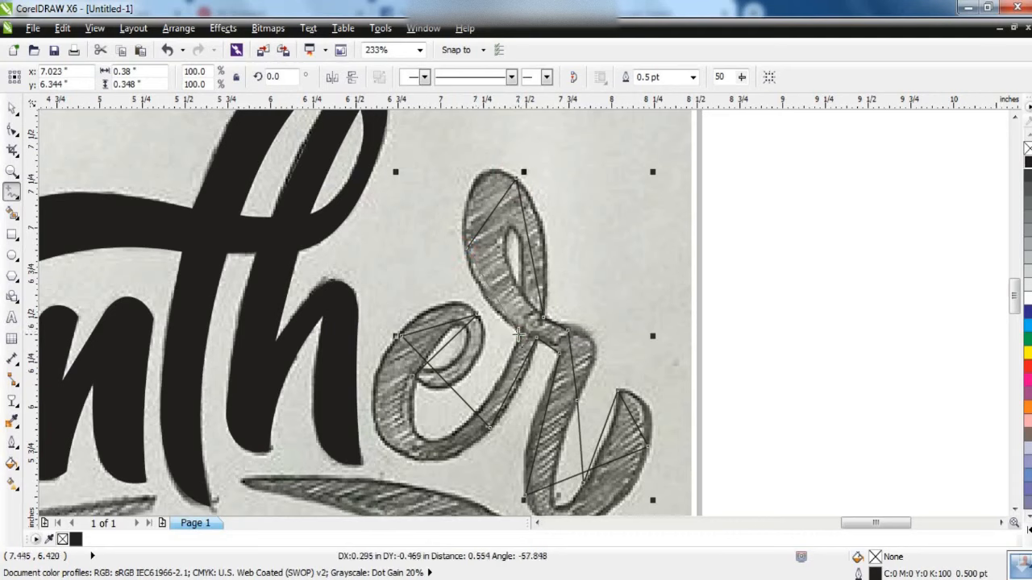
click(411, 413)
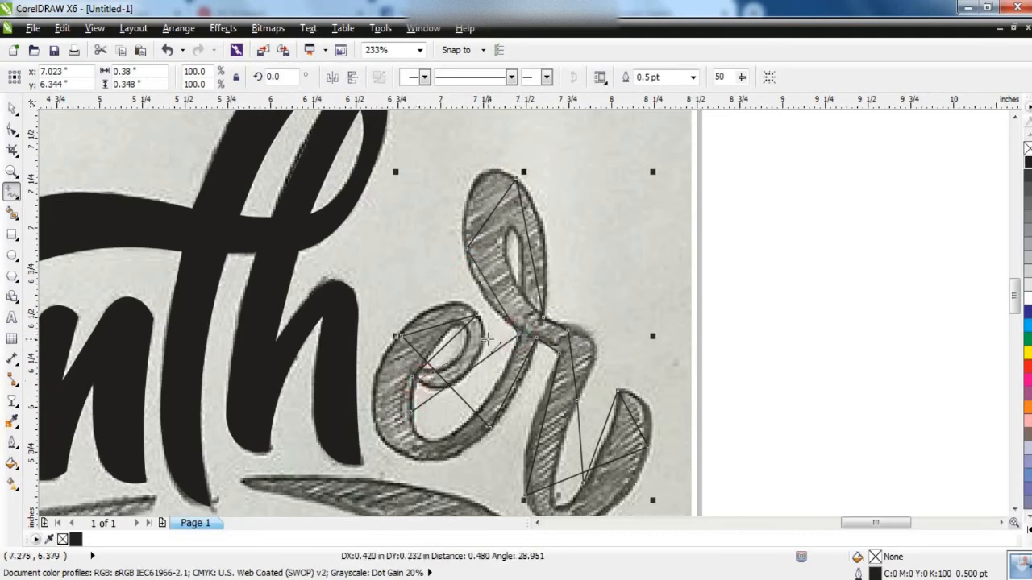
click(414, 380)
key(ctrl+z)
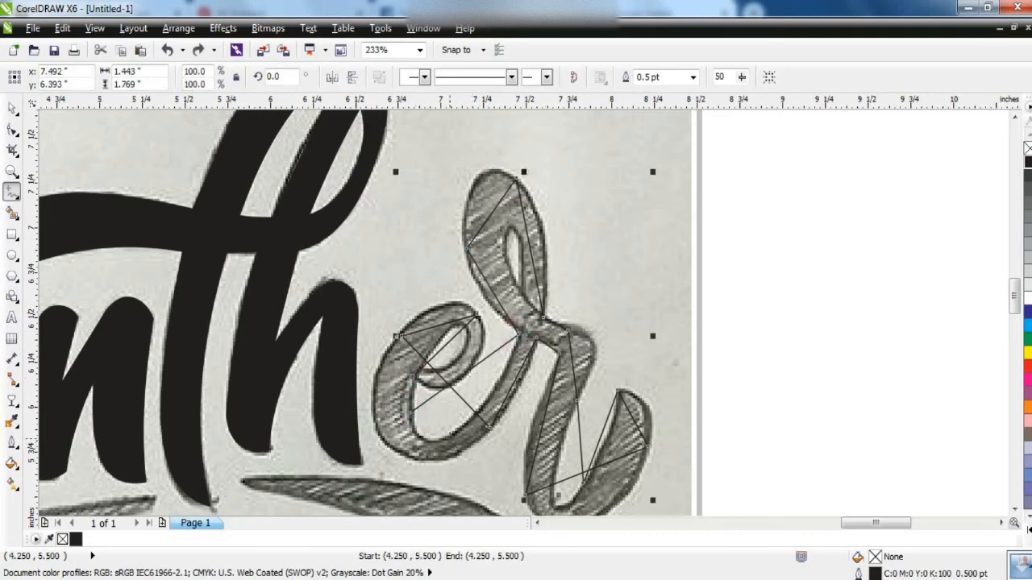
click(520, 335)
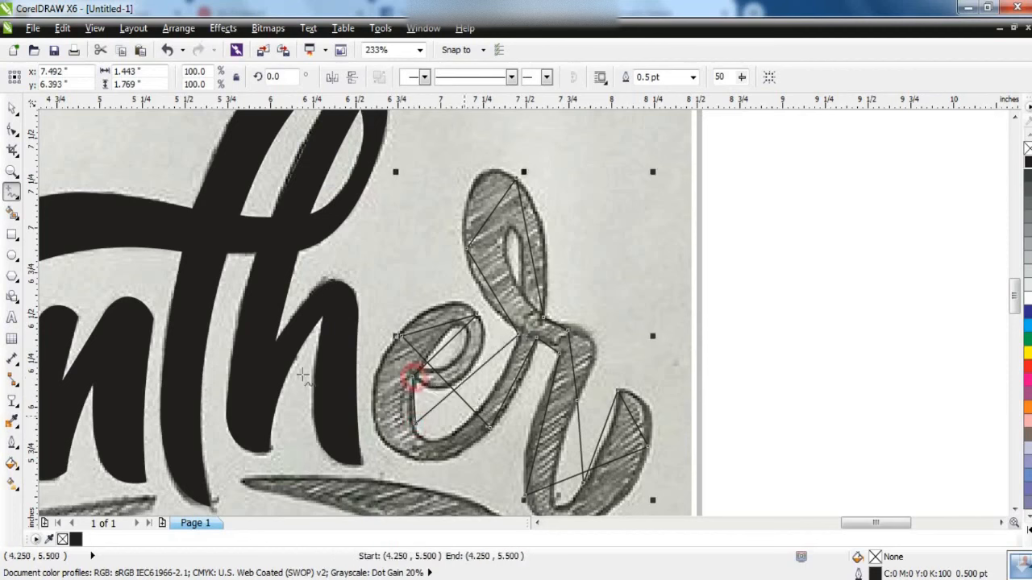
Convert all segments of the e-r outline to curves
click(11, 131)
drag(363, 133, 679, 516)
scroll(530, 164, up, 1)
click(216, 76)
Round the top and sides of the r's upper loop to follow the sketch
click(484, 262)
key(F2)
drag(377, 288, 647, 64)
click(524, 225)
drag(491, 275, 456, 191)
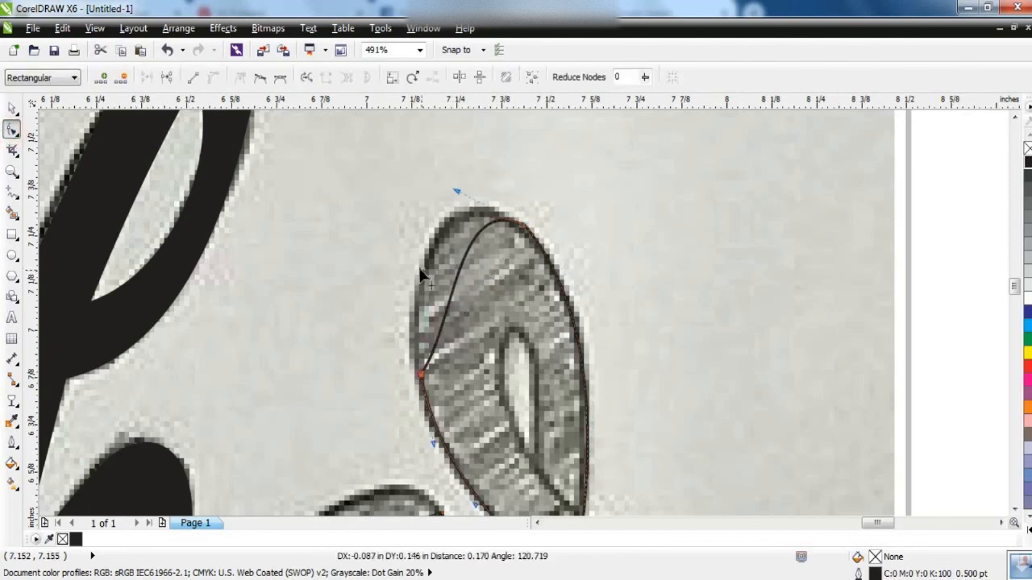
drag(401, 232, 403, 232)
drag(456, 191, 460, 179)
Curve the e's top, outer left side and bottom along the sketch, adjusting the upper-left node
click(11, 170)
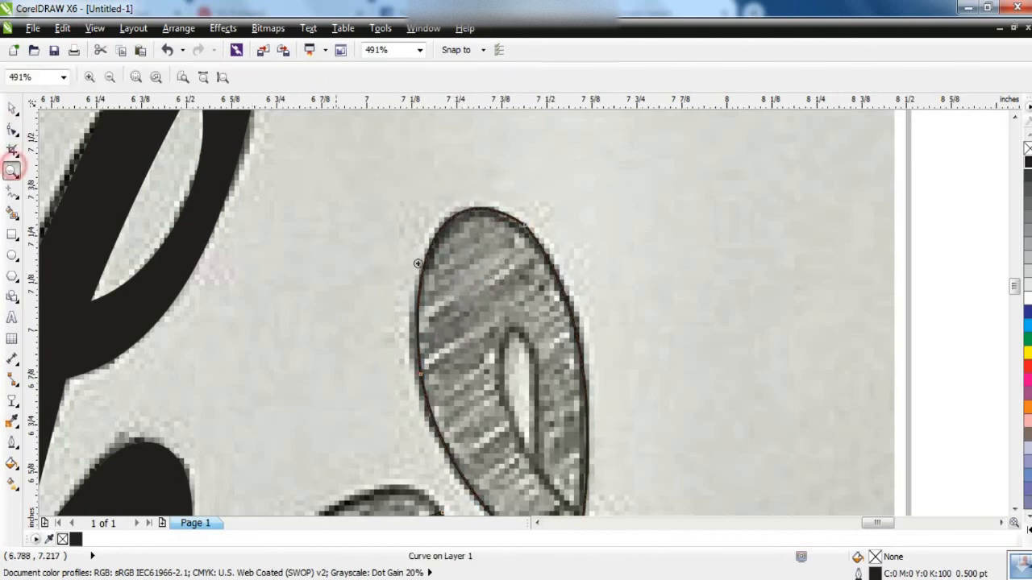
right_click(429, 261)
drag(258, 233, 677, 488)
key(F10)
click(528, 218)
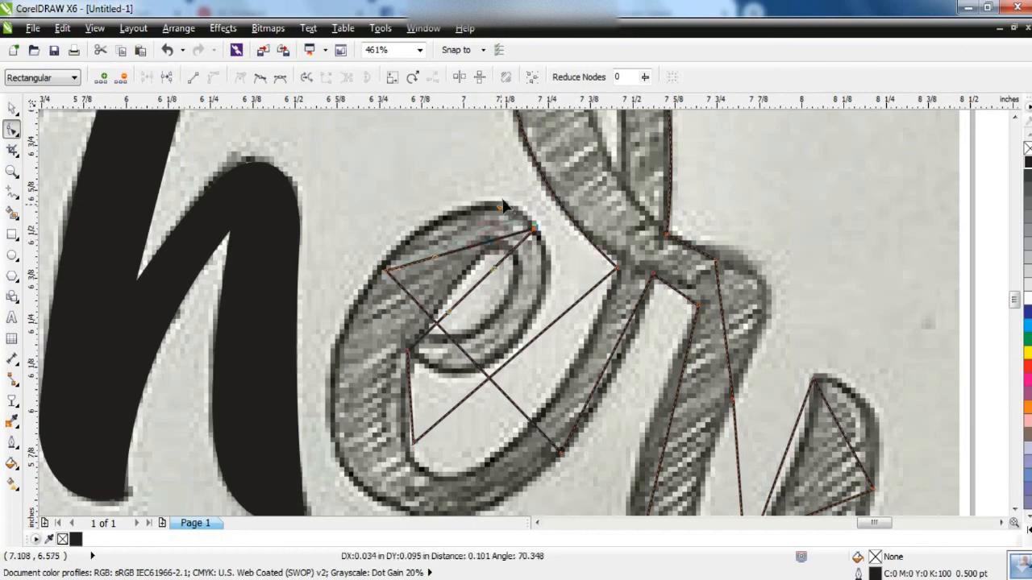
drag(411, 230, 404, 226)
drag(442, 336, 414, 433)
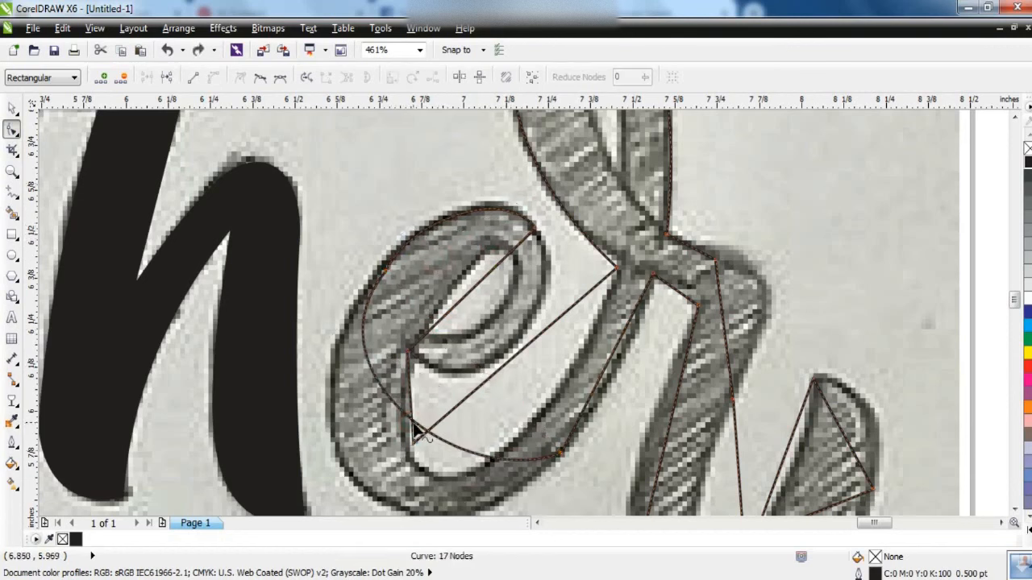
drag(378, 488, 377, 491)
drag(386, 269, 380, 272)
click(374, 253)
drag(401, 227, 405, 229)
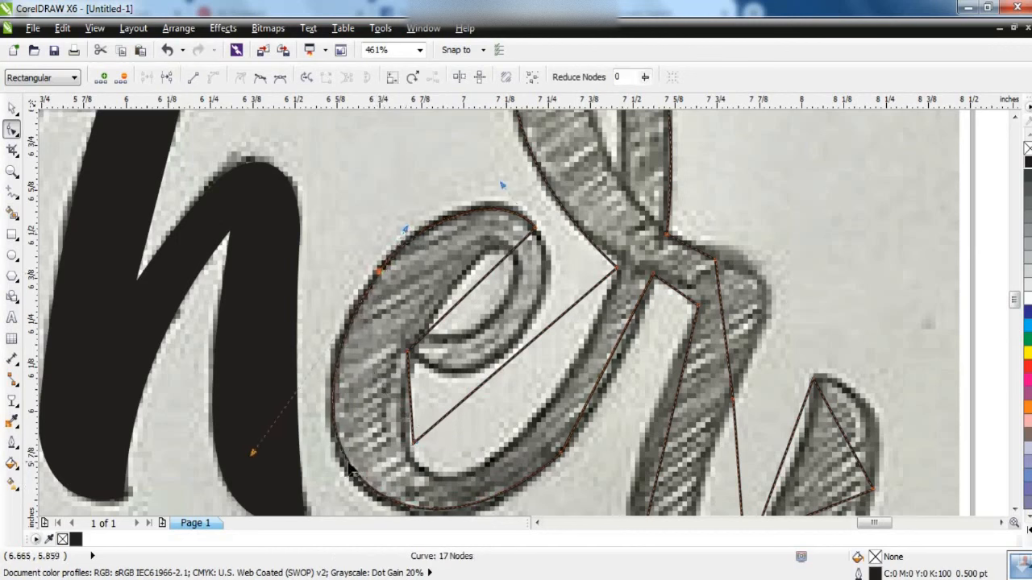
drag(384, 270, 382, 269)
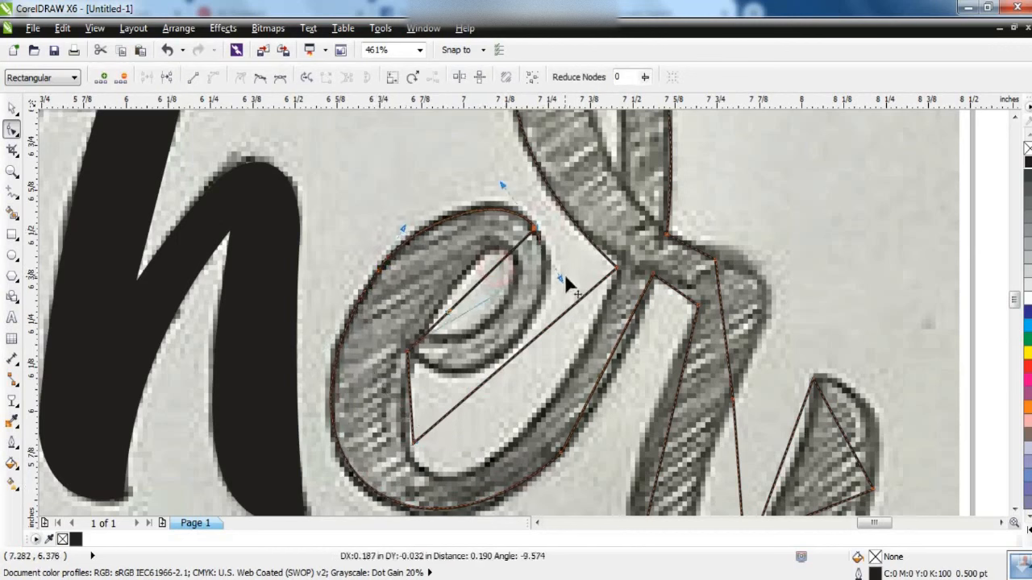
Bend the right side of the e's eye, its inner bowl and the stroke connecting to the r
drag(567, 282, 453, 317)
drag(539, 335, 569, 369)
drag(498, 425, 491, 447)
drag(414, 445, 473, 470)
drag(409, 421, 400, 408)
drag(609, 358, 621, 364)
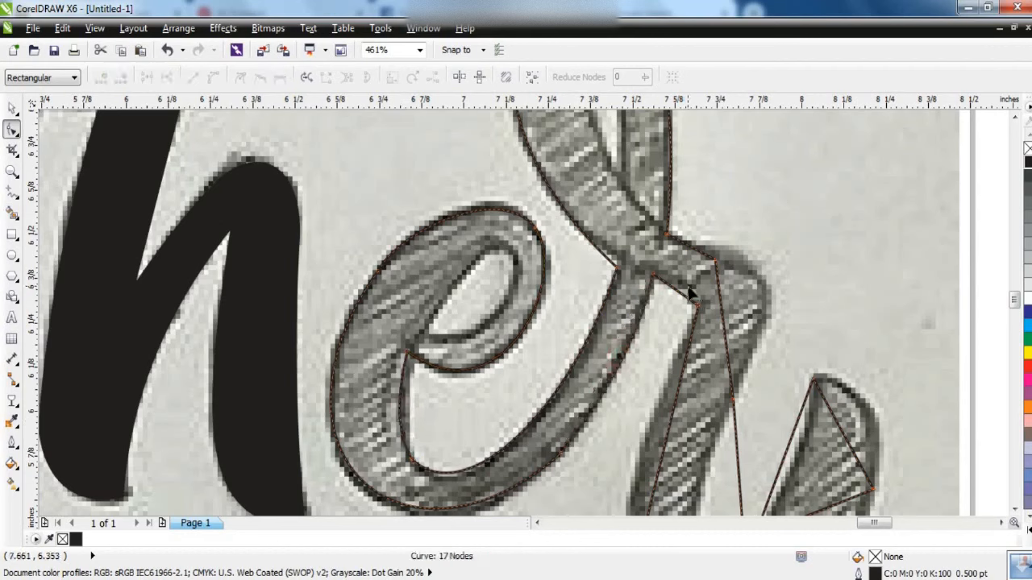
Curve the r's shoulder, stem and hooked lower stroke to match the sketch
drag(698, 307, 675, 295)
drag(723, 319, 766, 300)
click(12, 171)
scroll(475, 322, down, 3)
scroll(587, 409, up, 2)
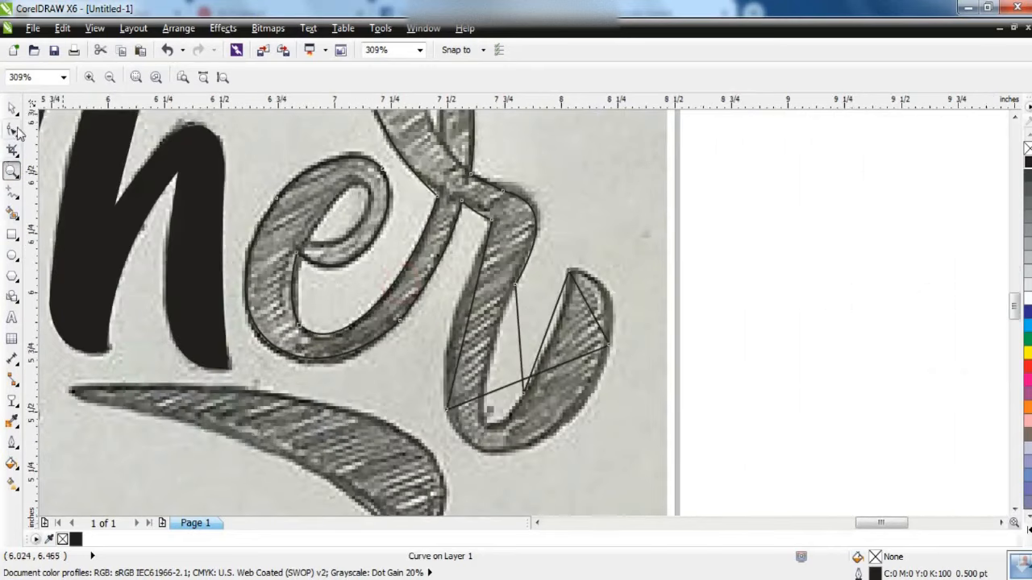
click(12, 129)
drag(461, 322, 457, 325)
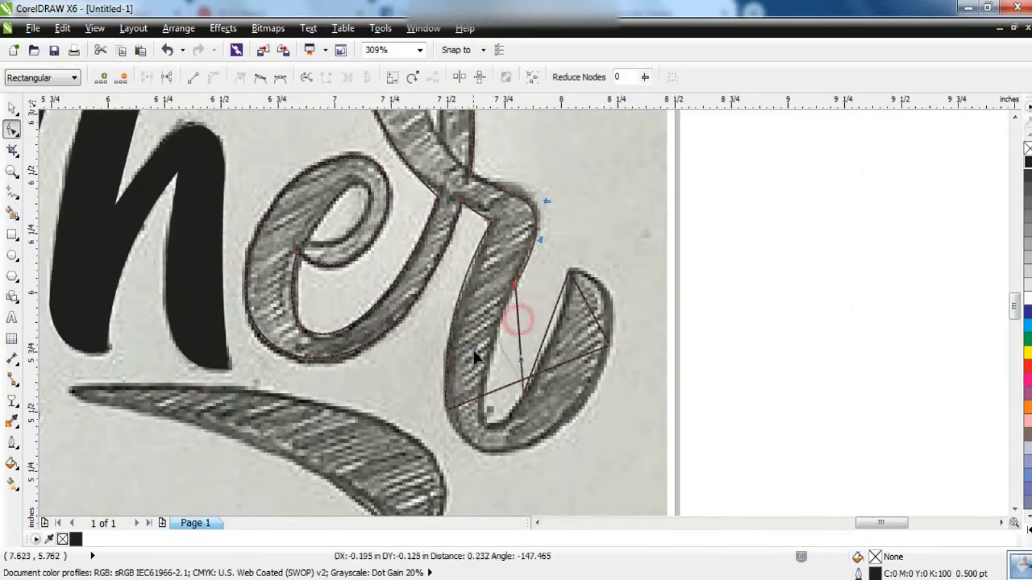
mouse_move(553, 349)
mouse_down()
mouse_move(601, 421)
mouse_move(473, 449)
mouse_move(493, 422)
mouse_move(501, 458)
mouse_up()
Draw a closed three-node shape over the opening in the e and curve its edges to the sketch
key(z)
drag(270, 173, 593, 283)
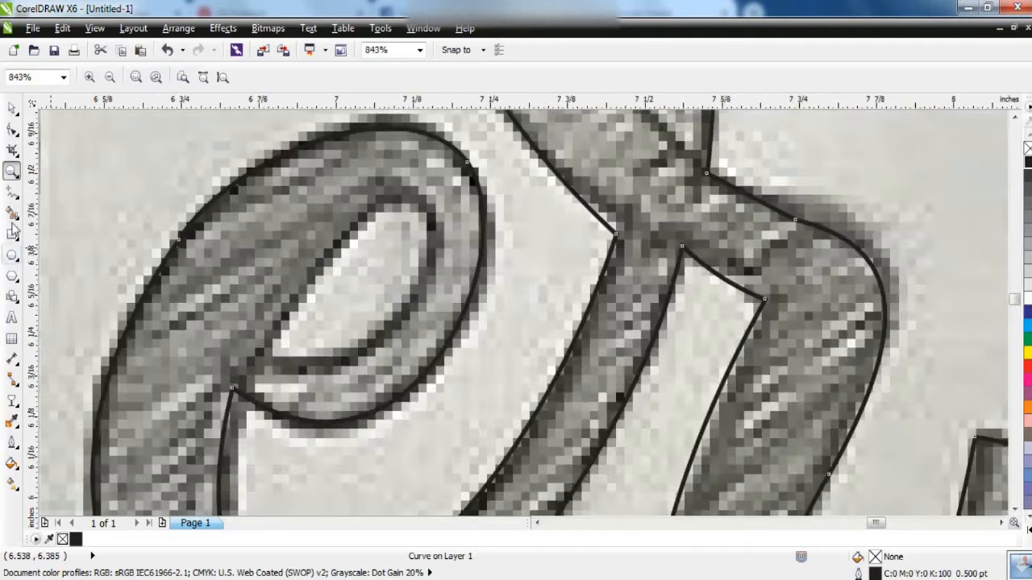
key(F5)
click(262, 352)
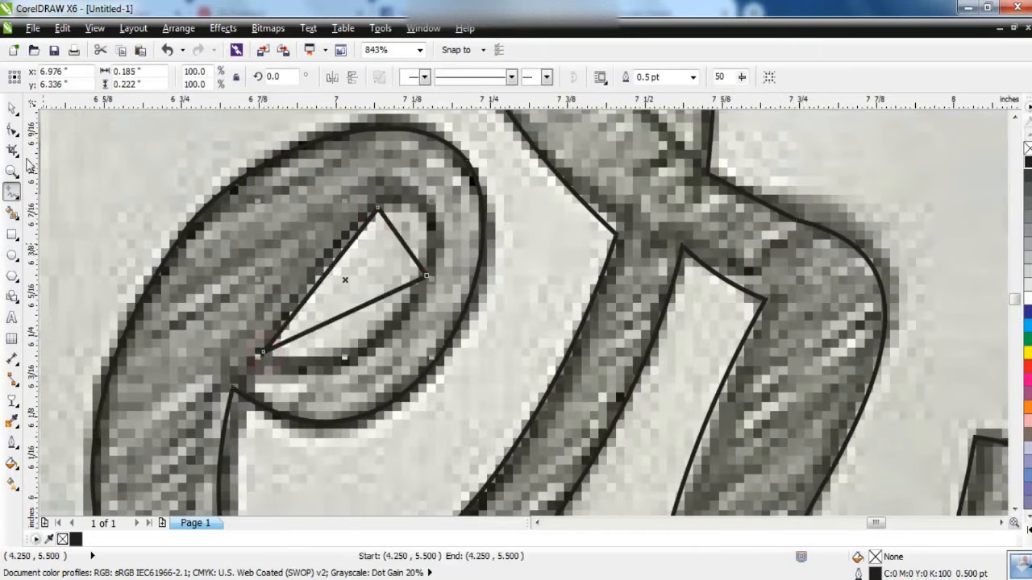
key(F10)
drag(334, 317, 340, 345)
drag(404, 200, 419, 268)
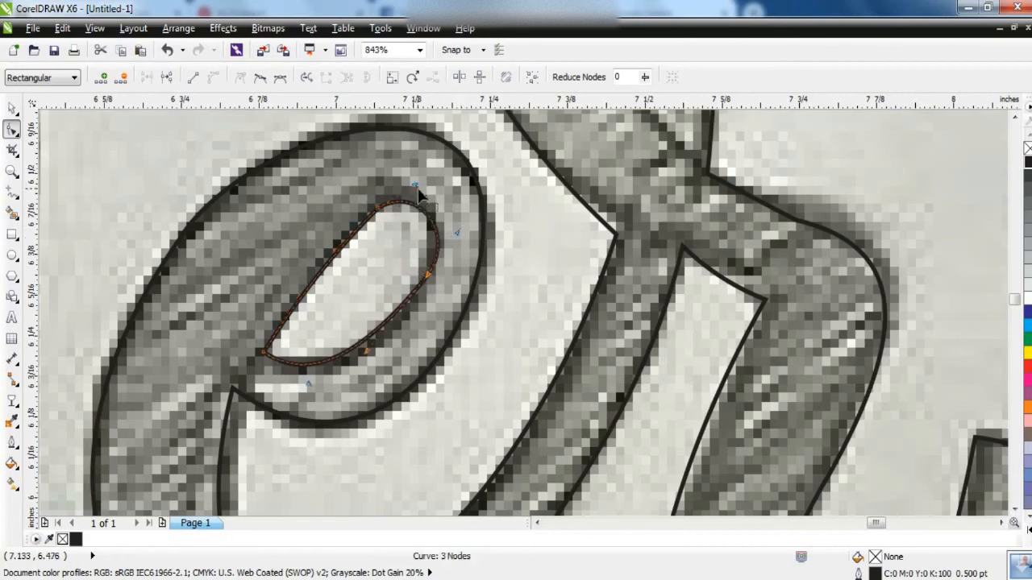
Cut the e's opening out of the e-r outline
click(12, 107)
shift+click(393, 129)
click(375, 79)
Draw a line through the narrow opening in the r's upper loop as the base of its inner shape
key(F3)
click(12, 171)
drag(478, 189, 608, 86)
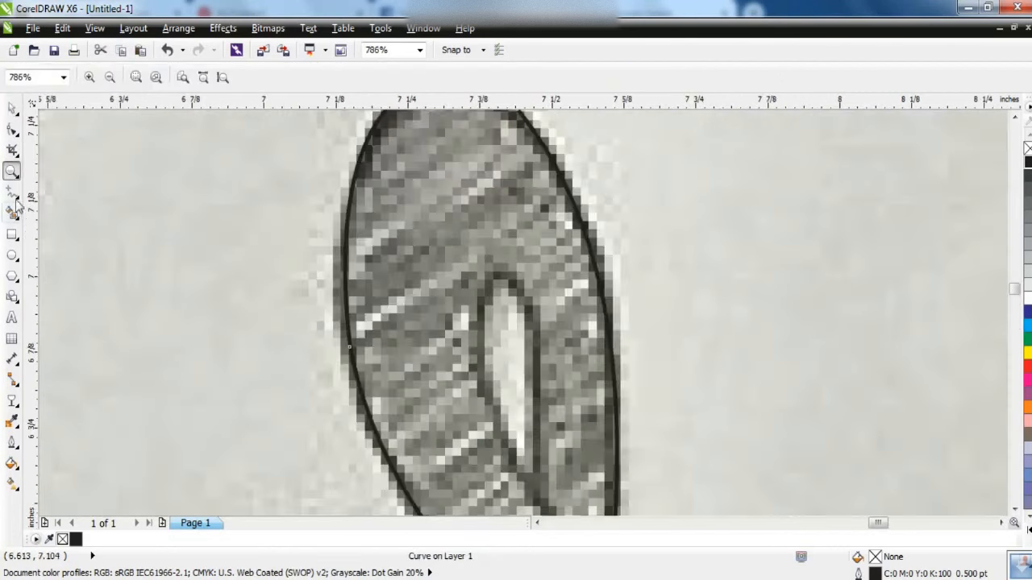
click(12, 192)
click(532, 477)
click(496, 276)
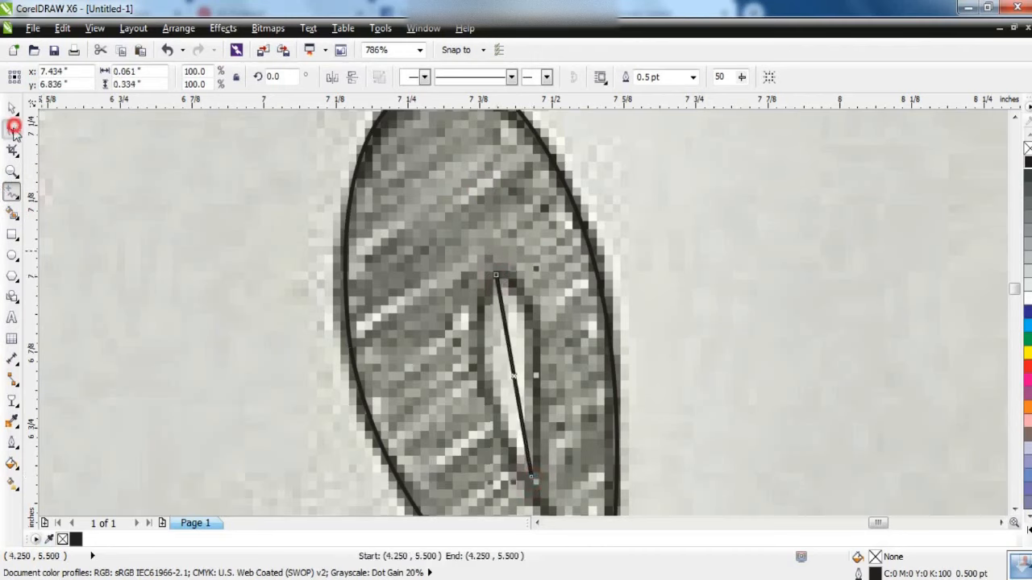
Bend the r's loop opening into a teardrop and cut it out of the black-filled e-r shape
click(12, 128)
drag(484, 366, 478, 362)
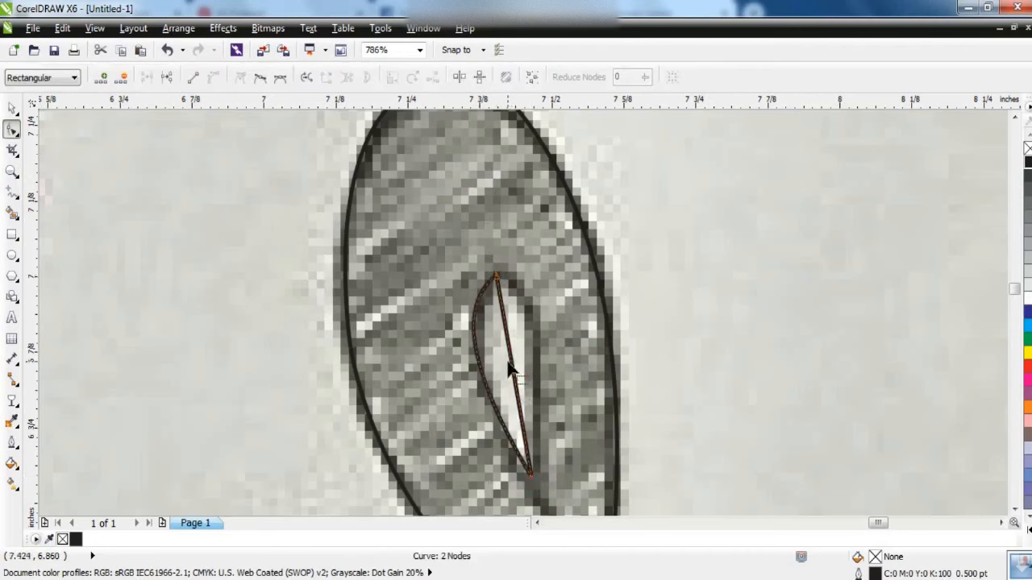
drag(538, 340, 540, 344)
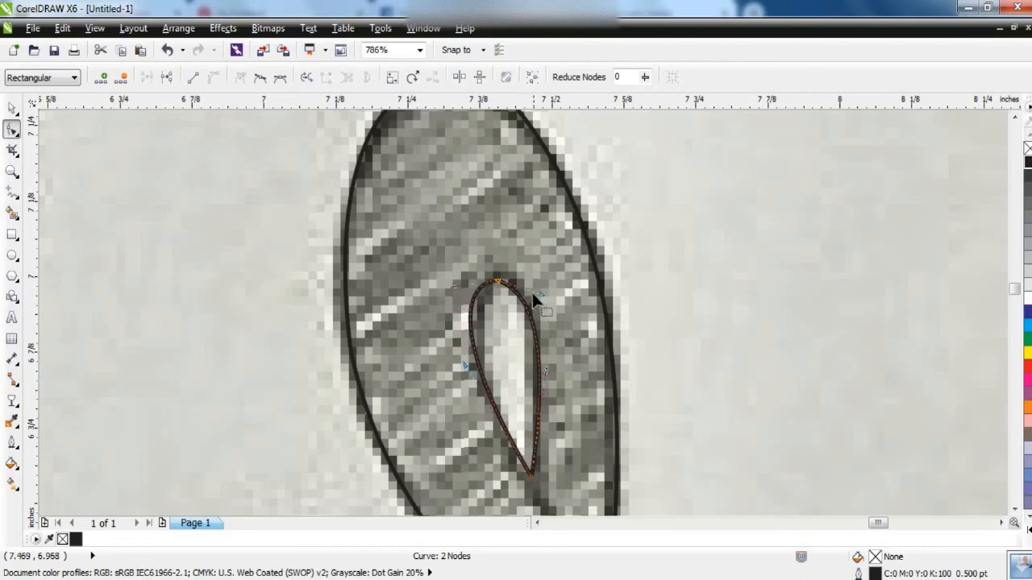
click(12, 107)
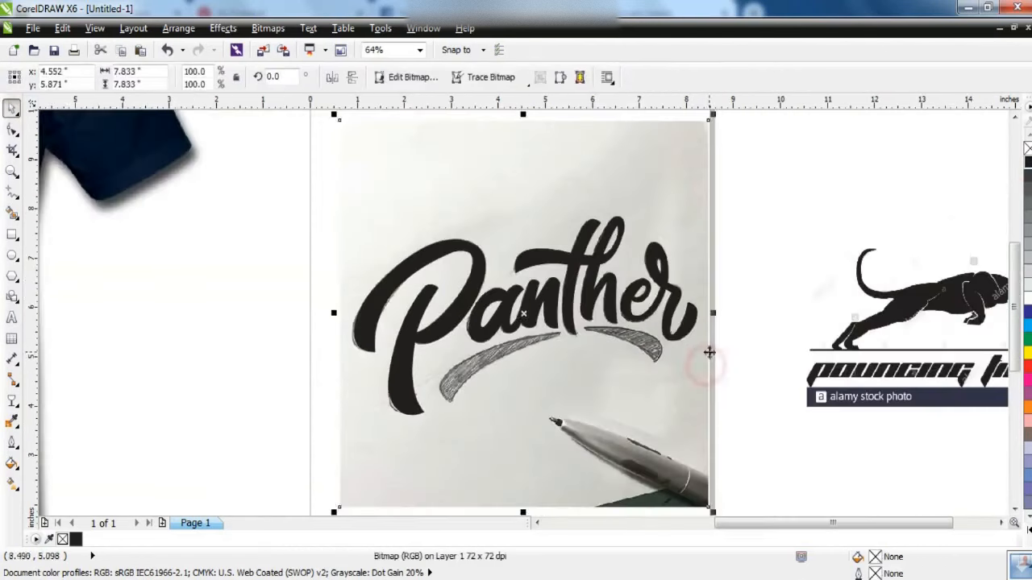
Draw a closed three-node outline over the long swoosh beneath the left half of the lettering
key(z)
drag(392, 286, 722, 427)
key(F5)
click(530, 247)
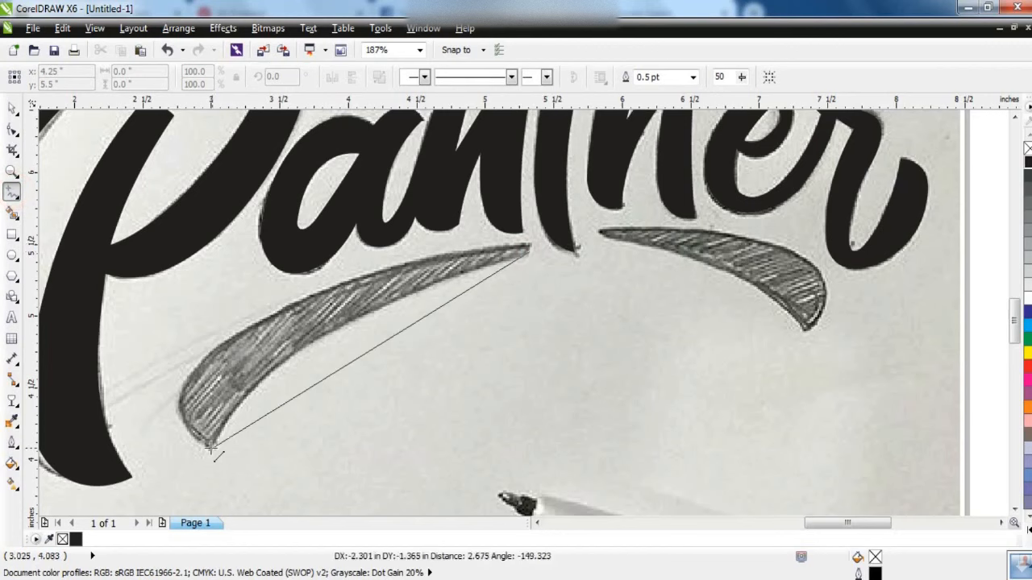
double_click(208, 446)
Convert the left swoosh's segments to curves, bend them along the sketch and fill the shape with black
key(F10)
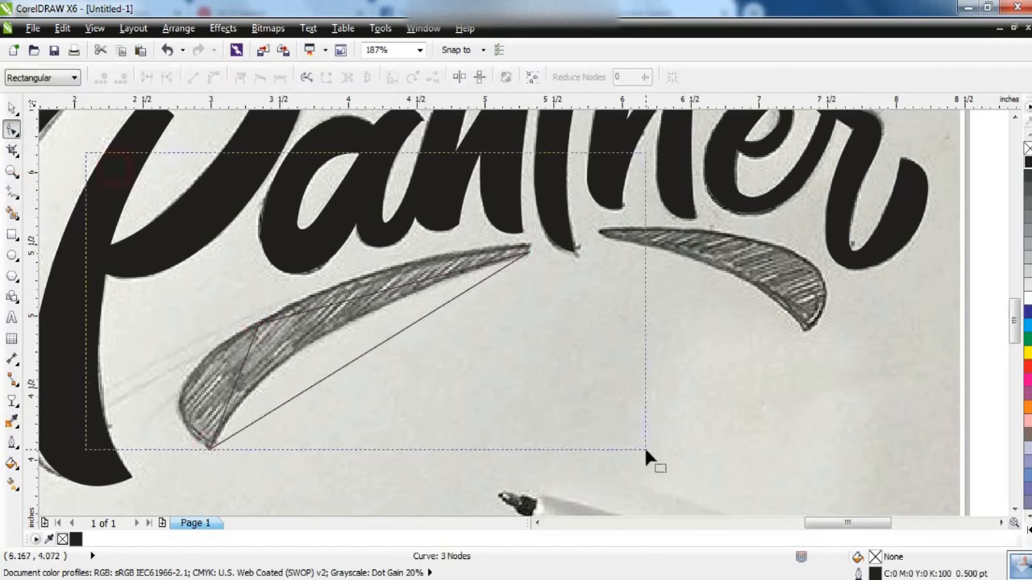
click(208, 77)
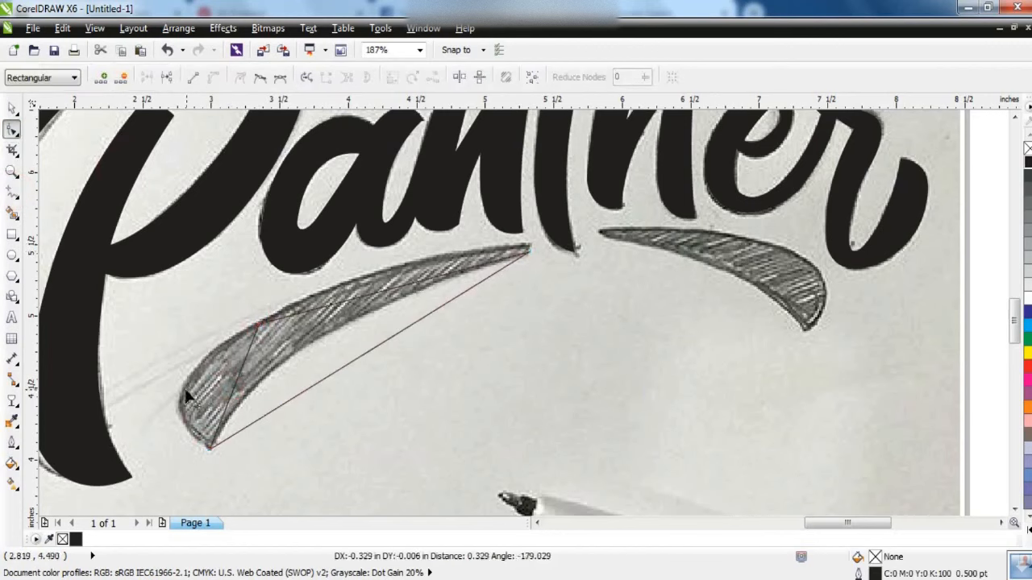
drag(359, 303, 311, 358)
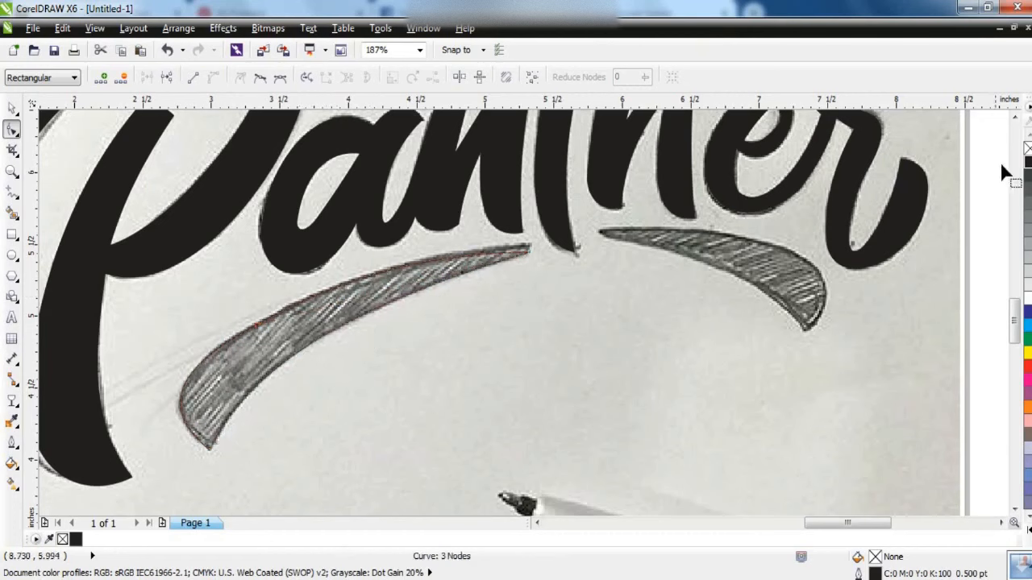
click(1028, 163)
Draw a closed four-node outline over the short swoosh beneath the right half of the lettering
key(z)
drag(577, 188, 917, 403)
click(11, 192)
click(247, 189)
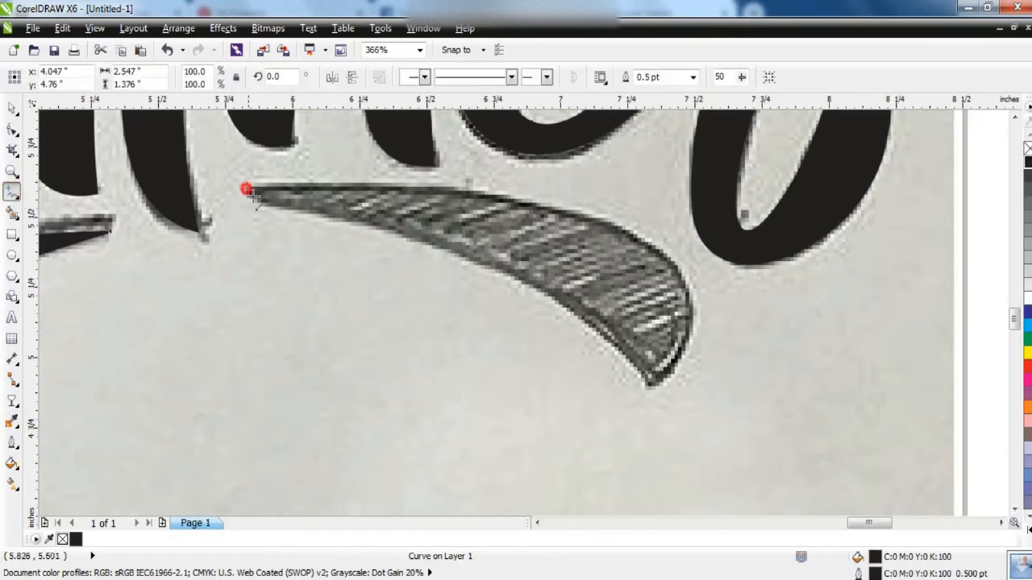
double_click(263, 207)
double_click(650, 388)
double_click(613, 225)
click(246, 191)
Curve the right swoosh's top edge, rounded end and underside to match the sketch, and fill it with black
key(F10)
drag(205, 164, 719, 394)
click(213, 77)
drag(458, 213, 460, 195)
drag(626, 216, 597, 234)
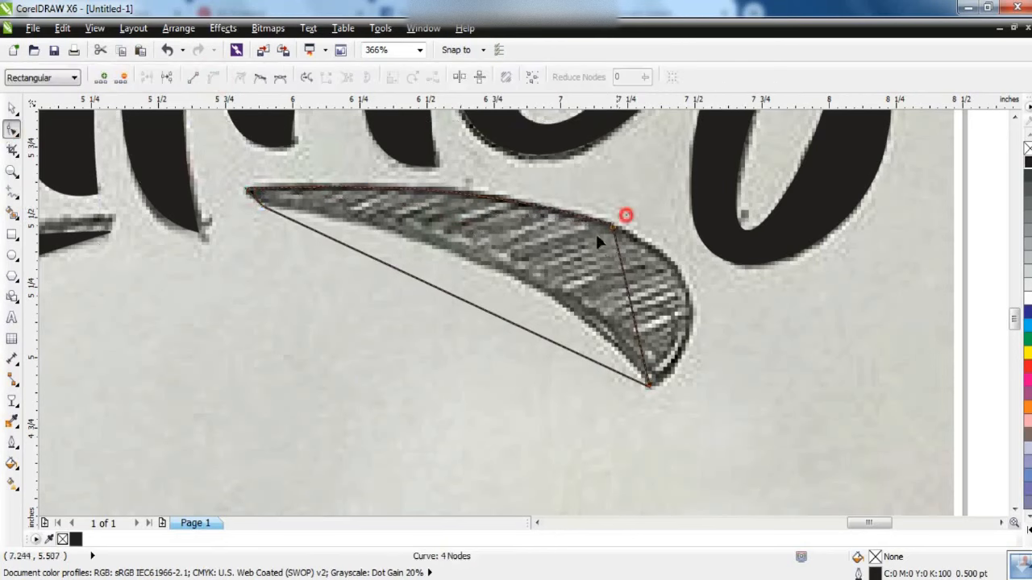
drag(630, 279, 641, 338)
drag(702, 347, 704, 347)
drag(684, 297, 692, 297)
drag(472, 304, 489, 271)
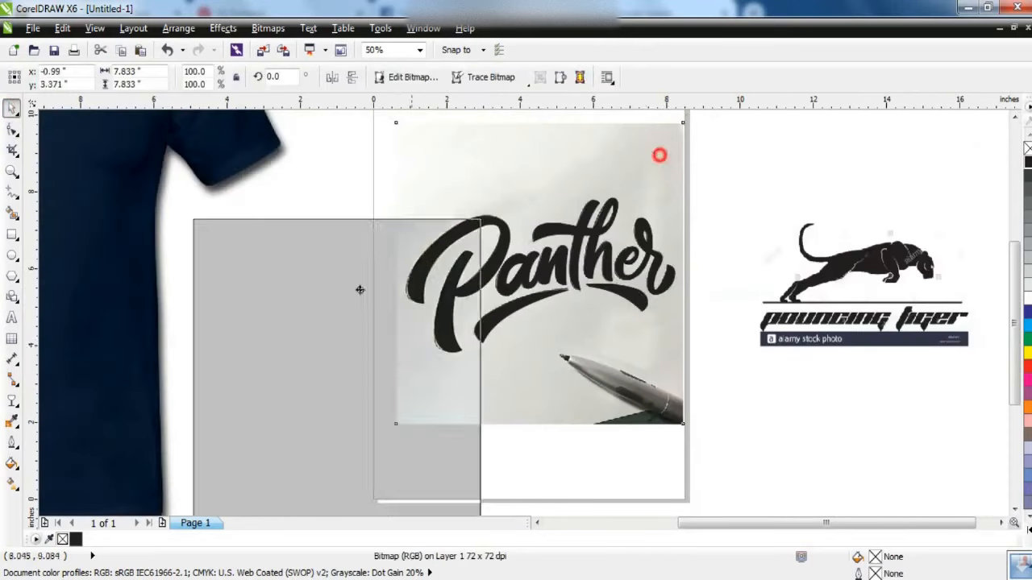
Move the sketch photo away from the traced lettering and join the letters and swooshes into one object
drag(360, 291, 346, 341)
drag(729, 173, 388, 369)
click(474, 78)
Darken the pouncing panther image by setting brightness to -57, contrast to 25 and intensity to 13
click(887, 269)
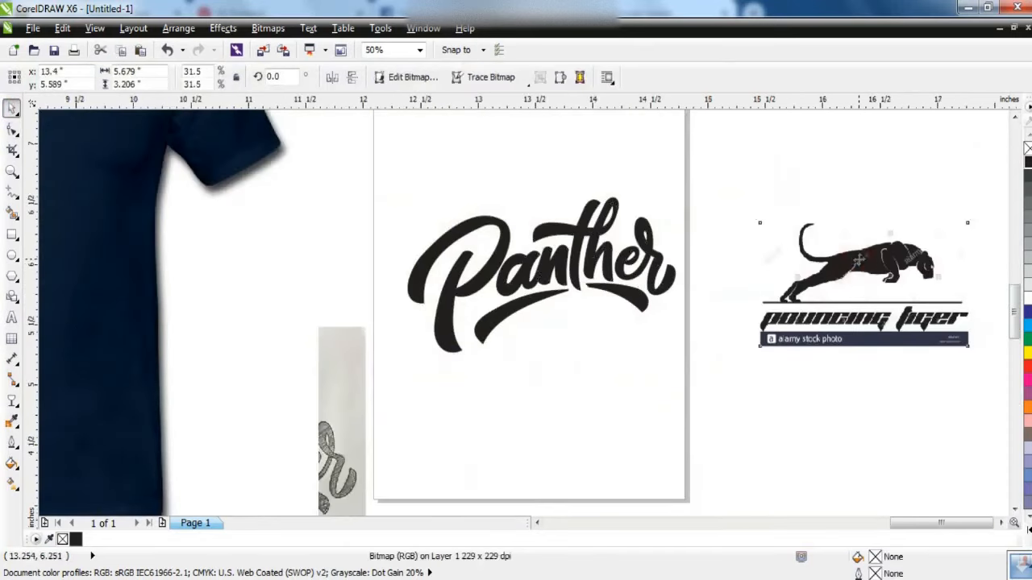
key(shift+F2)
click(224, 28)
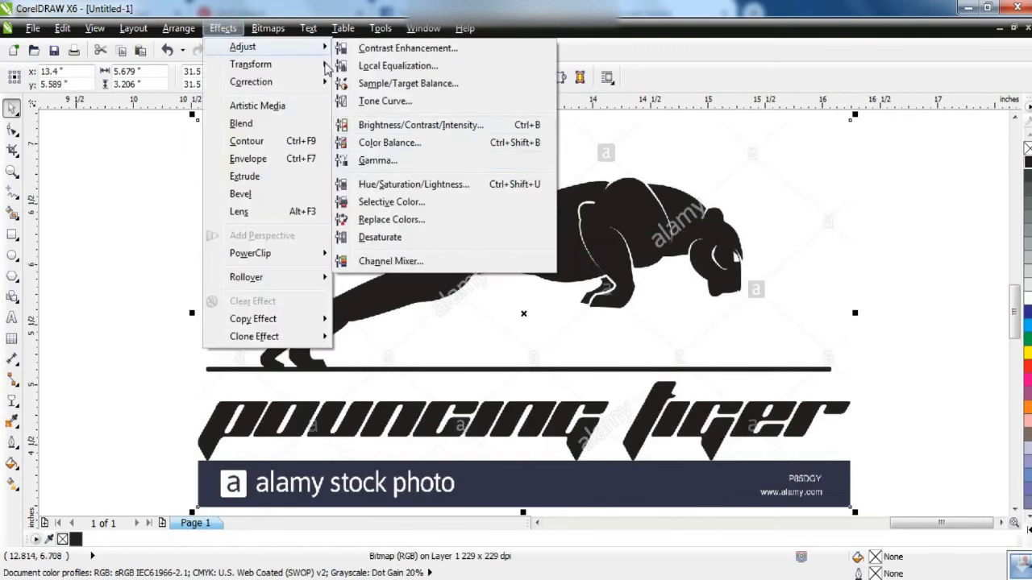
click(378, 160)
click(611, 337)
click(223, 29)
mouse_move(242, 46)
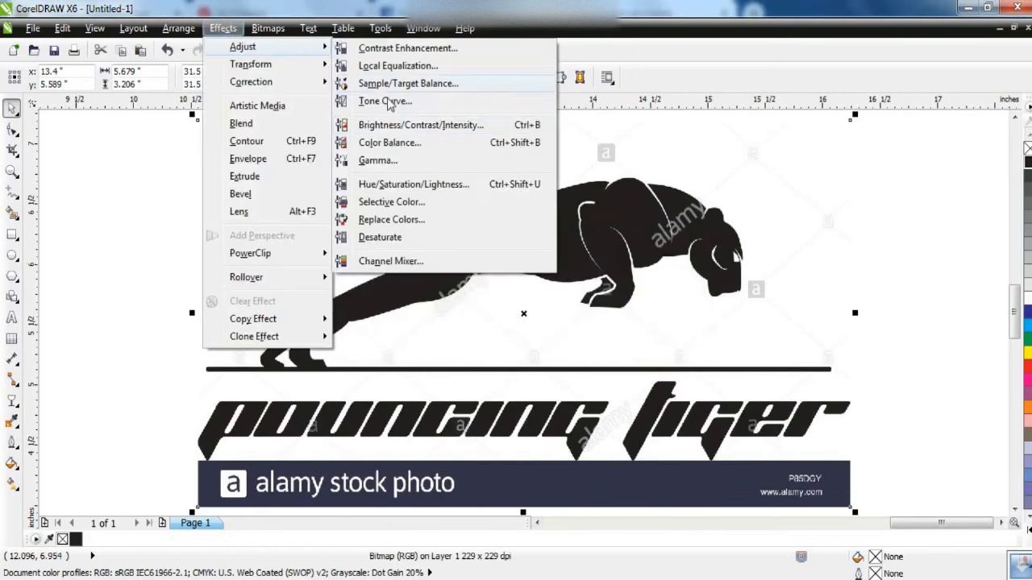
click(404, 125)
drag(553, 218, 571, 362)
click(428, 504)
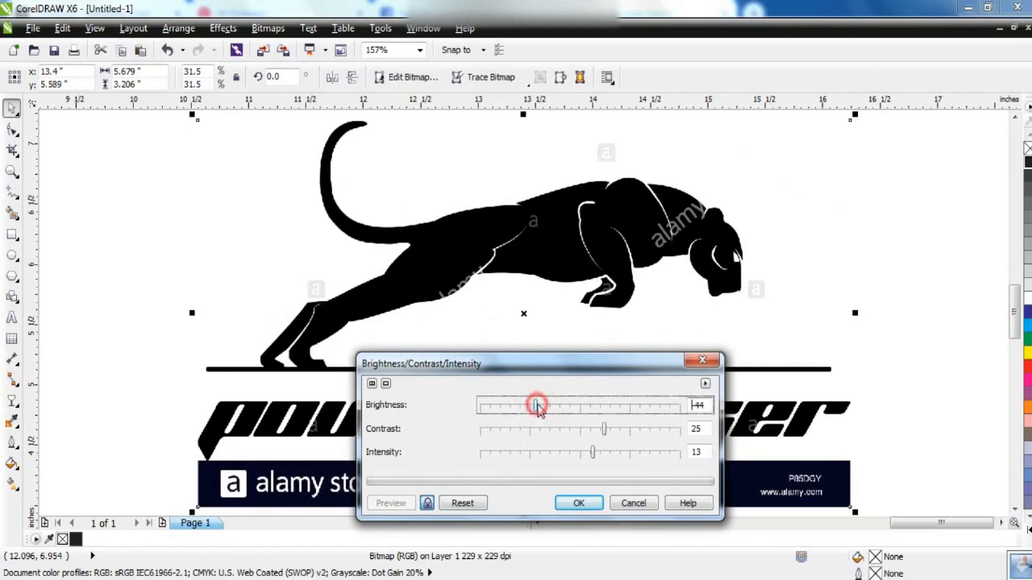
drag(537, 406, 536, 406)
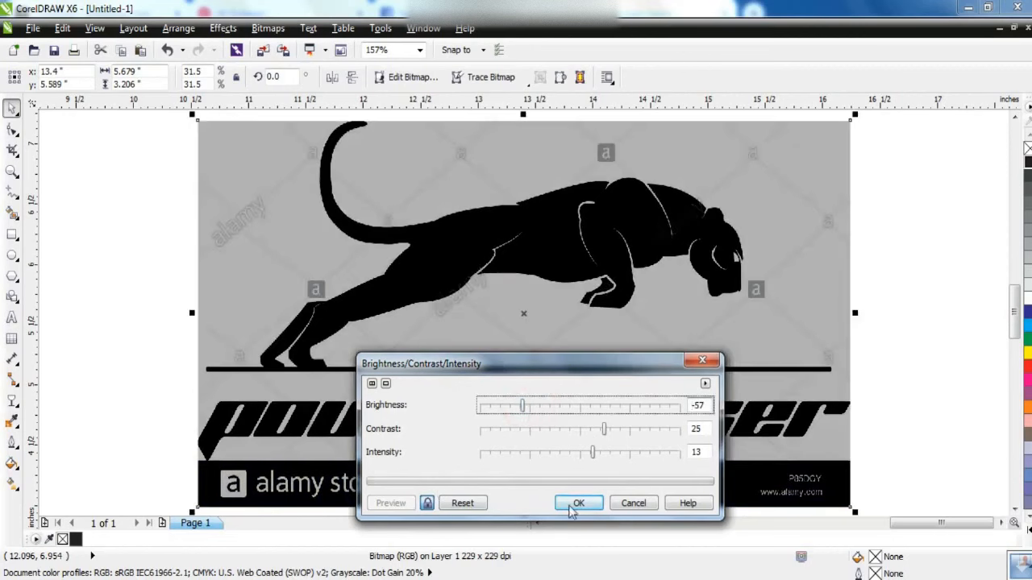
click(579, 503)
Convert the panther image to a black-and-white monochrome bitmap
click(268, 28)
mouse_move(304, 201)
click(436, 203)
click(569, 334)
click(537, 341)
click(604, 375)
Outline-trace the monochrome panther bitmap as a Low Quality Image with detail at the middle and smoothing 25
right_click(540, 435)
mouse_move(645, 63)
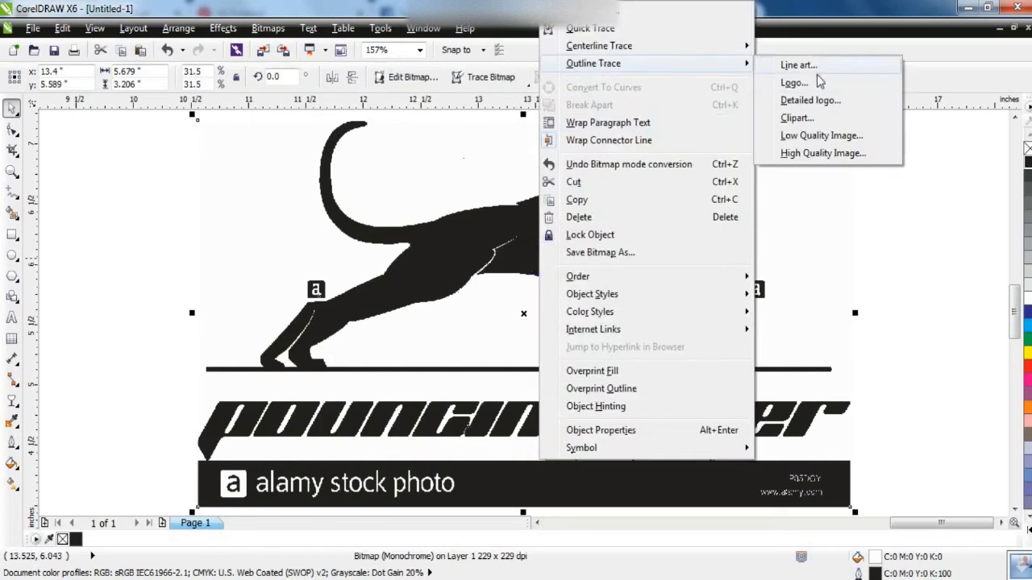
click(814, 136)
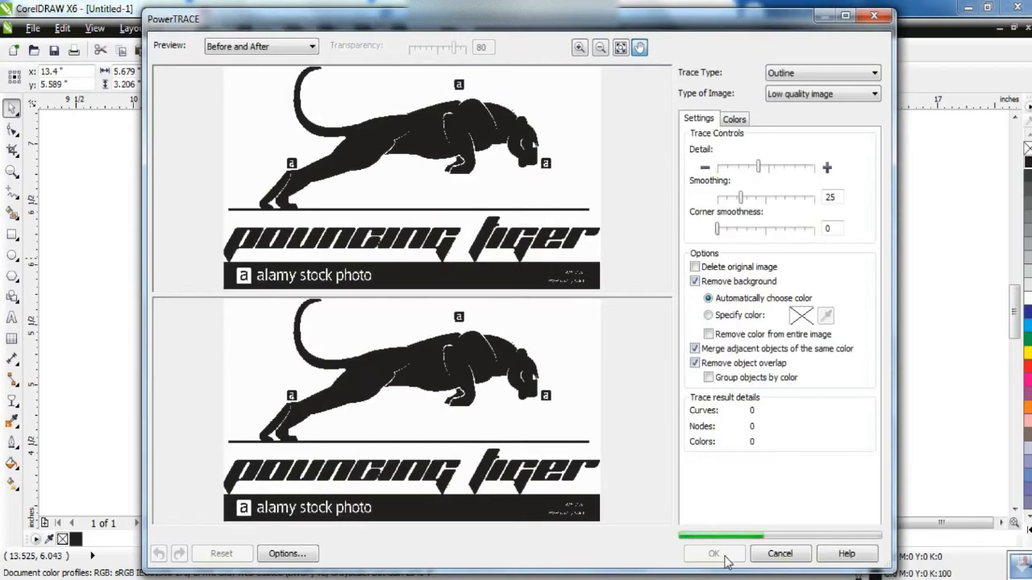
click(713, 554)
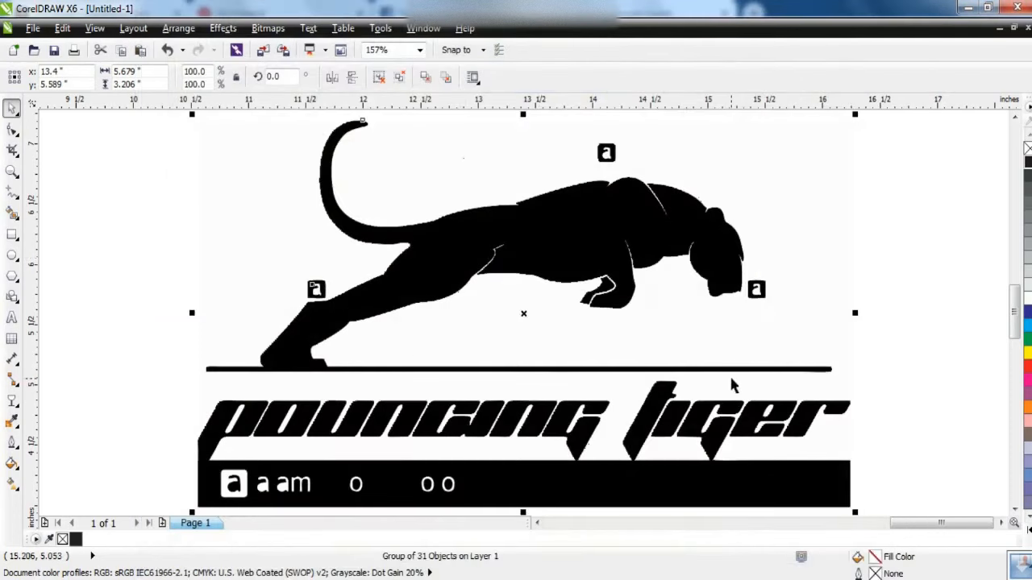
Move the traced panther artwork clear of the source bitmap, to its right, and ungroup it
scroll(763, 390, down, 3)
mouse_move(710, 391)
mouse_down()
mouse_move(863, 362)
mouse_move(908, 376)
mouse_up()
key(shift+F2)
click(379, 78)
Delete the small square watermark badges around the traced panther
click(906, 321)
drag(814, 264, 741, 318)
key(Delete)
drag(628, 129, 595, 167)
key(Delete)
key(Delete)
Delete the traced "pouncing tiger" lettering and the stock photo banner beneath the ground line
drag(190, 393, 889, 497)
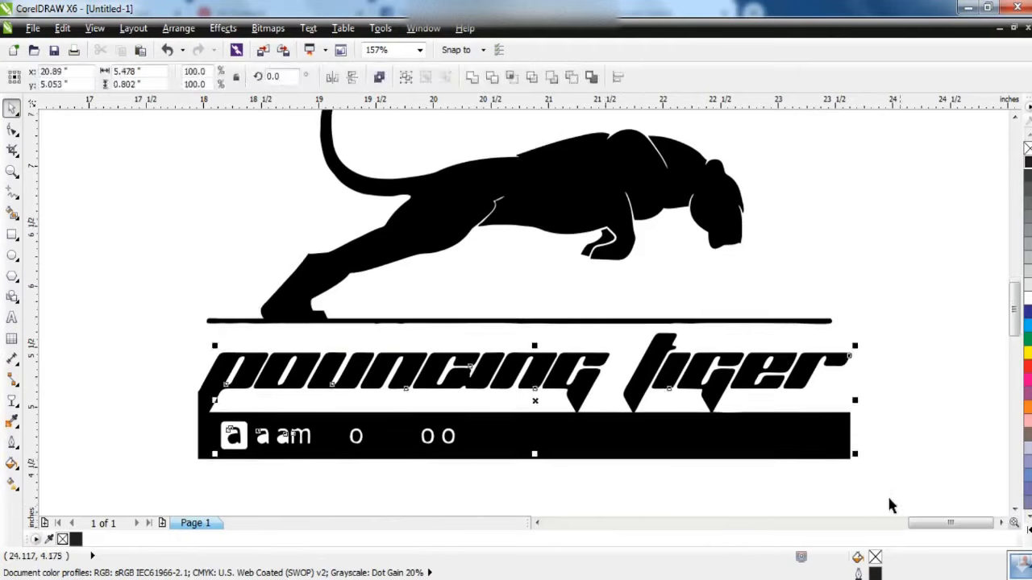
key(Delete)
click(650, 362)
key(Delete)
Draw a closed straight-sided cutting shape around the underside of the hind foot, crossing the ground line on both sides
click(359, 322)
click(11, 172)
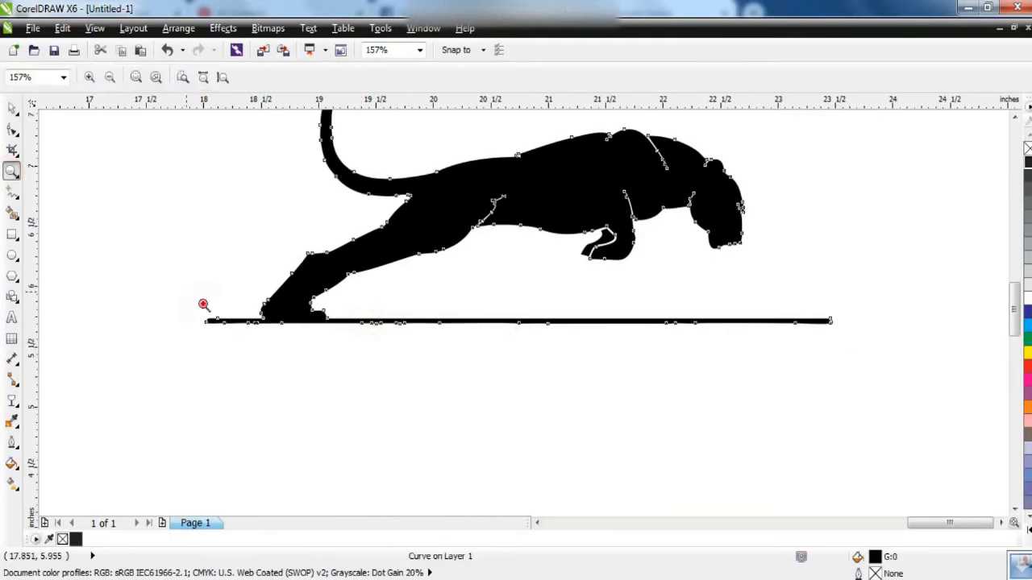
drag(202, 303, 345, 342)
click(10, 127)
click(13, 194)
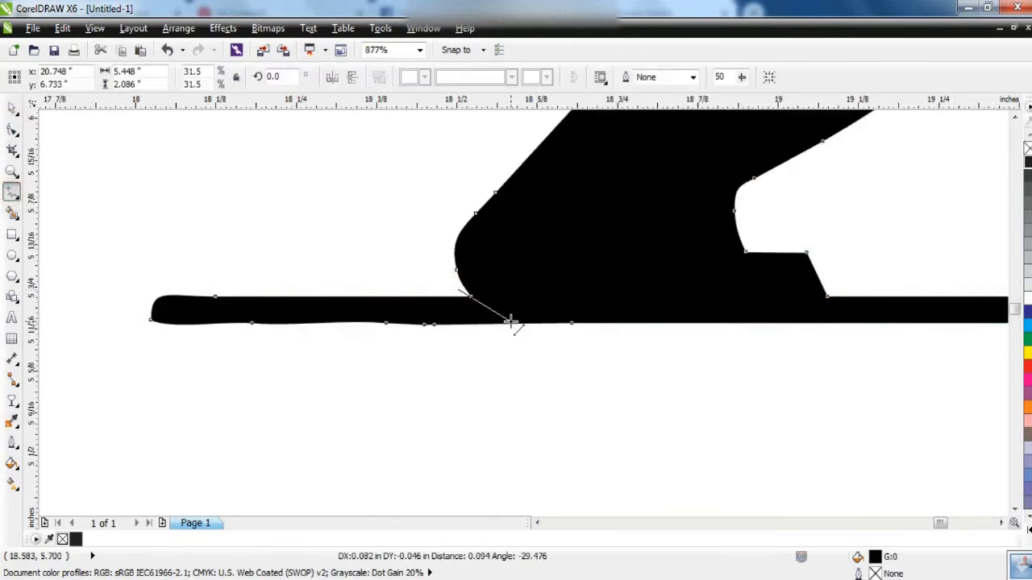
click(512, 323)
click(814, 324)
click(838, 276)
click(857, 355)
click(419, 368)
click(458, 289)
Trim the panther with the cutting shape, break the result apart and delete the ground line pieces and cutter
click(12, 108)
shift+click(308, 309)
click(490, 77)
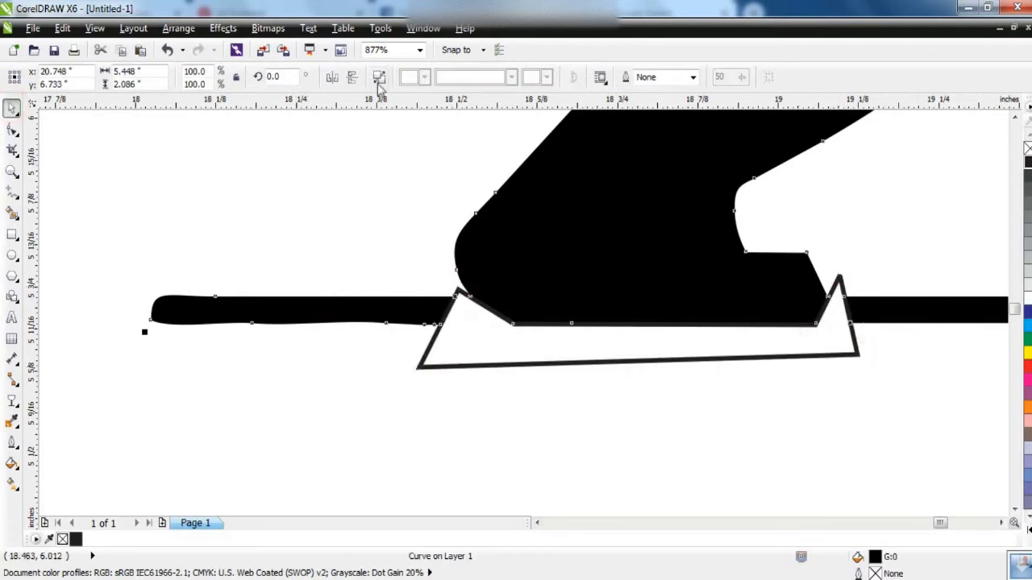
click(378, 78)
click(353, 310)
key(Delete)
click(437, 335)
key(Delete)
click(917, 311)
key(Delete)
Trace the curved cheek line on the bitmap panther's head as a thin crescent and fill it with cyan
scroll(836, 294, down, 1)
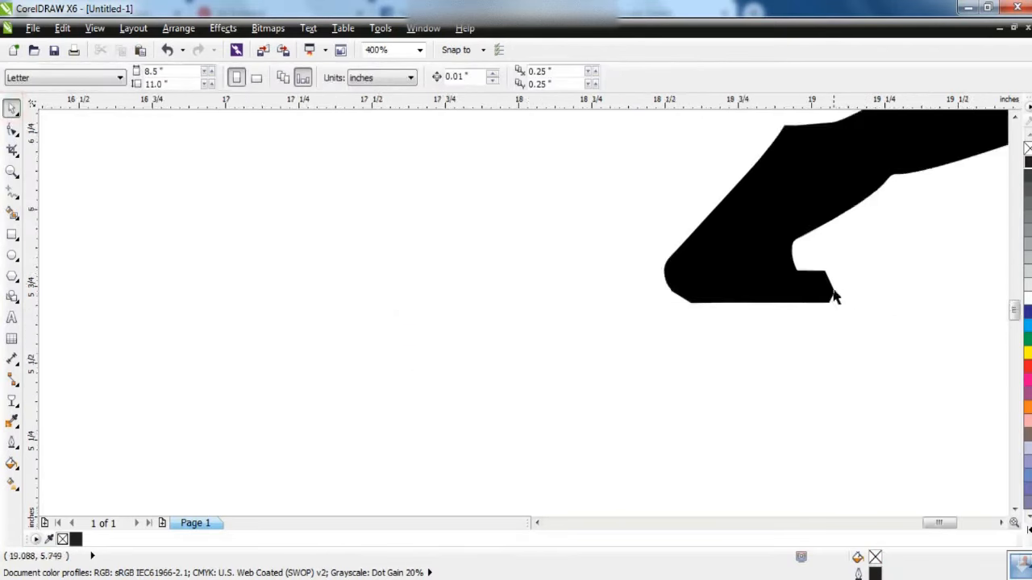
scroll(835, 296, down, 3)
scroll(875, 249, up, 1)
click(13, 192)
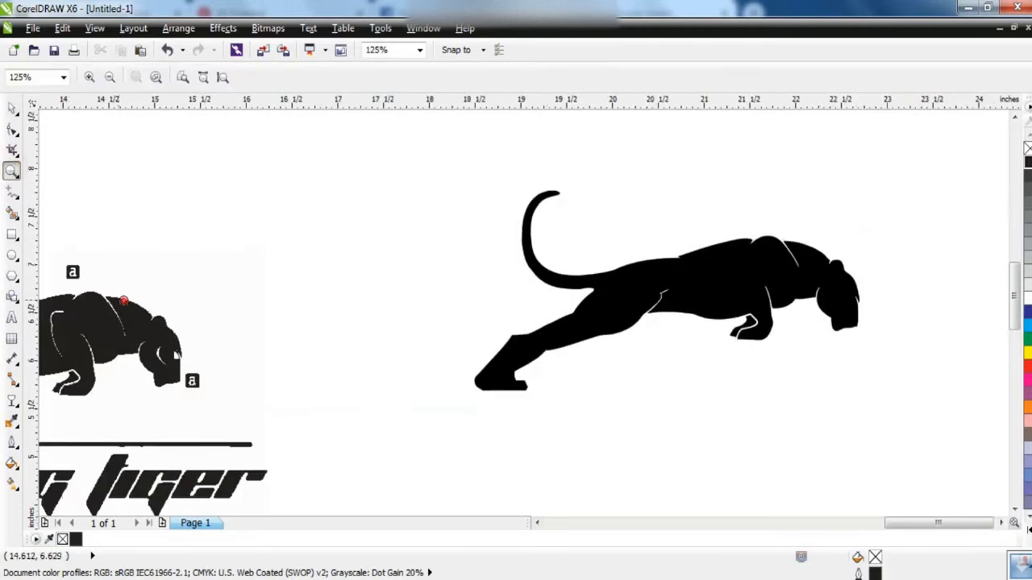
scroll(121, 338, up, 4)
click(537, 426)
key(F10)
drag(498, 327, 458, 332)
click(1024, 328)
Trace the panther's white eye patch as a closed triangular shape with a curved edge and fill it with cyan
key(F5)
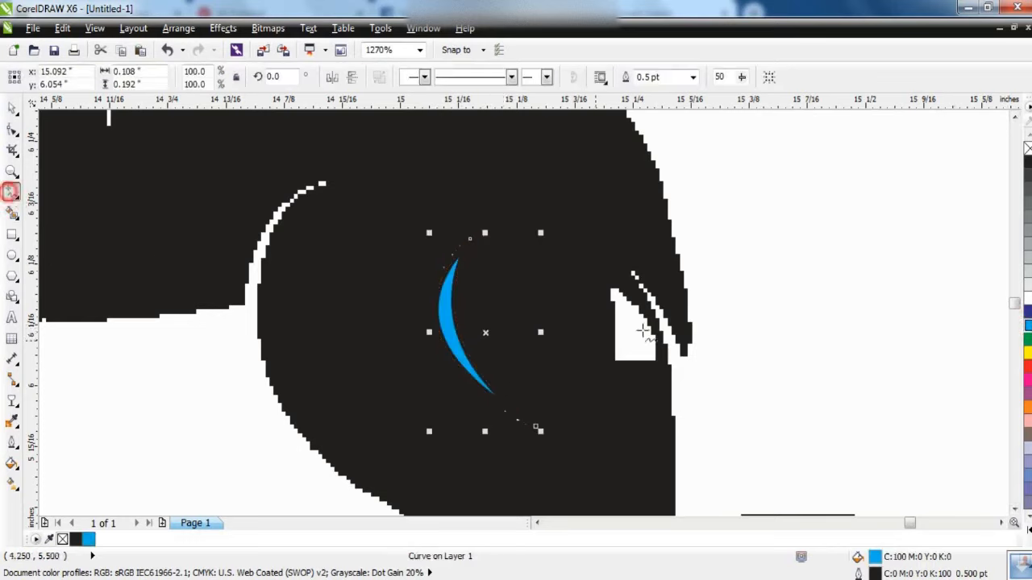
double_click(616, 363)
double_click(657, 363)
click(613, 291)
key(F10)
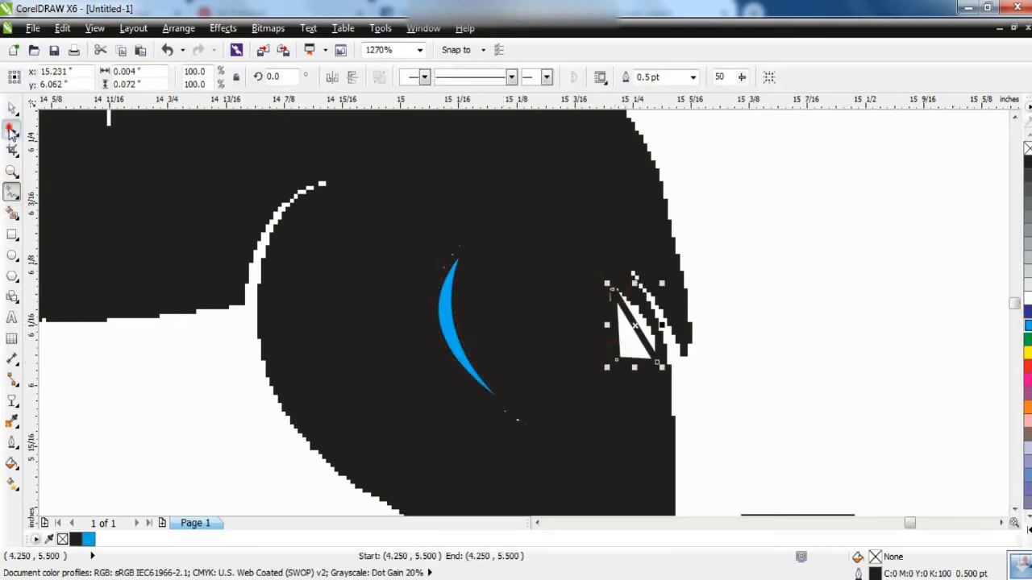
drag(636, 329, 647, 321)
click(12, 108)
click(1027, 325)
Delete the panther bitmap and move the cyan cheek and eye shapes onto the vector panther's head
scroll(814, 272, down, 2)
click(818, 271)
click(567, 345)
scroll(791, 318, down, 4)
key(Delete)
drag(749, 258, 964, 371)
scroll(925, 300, up, 3)
drag(272, 332, 19, 453)
drag(146, 400, 939, 329)
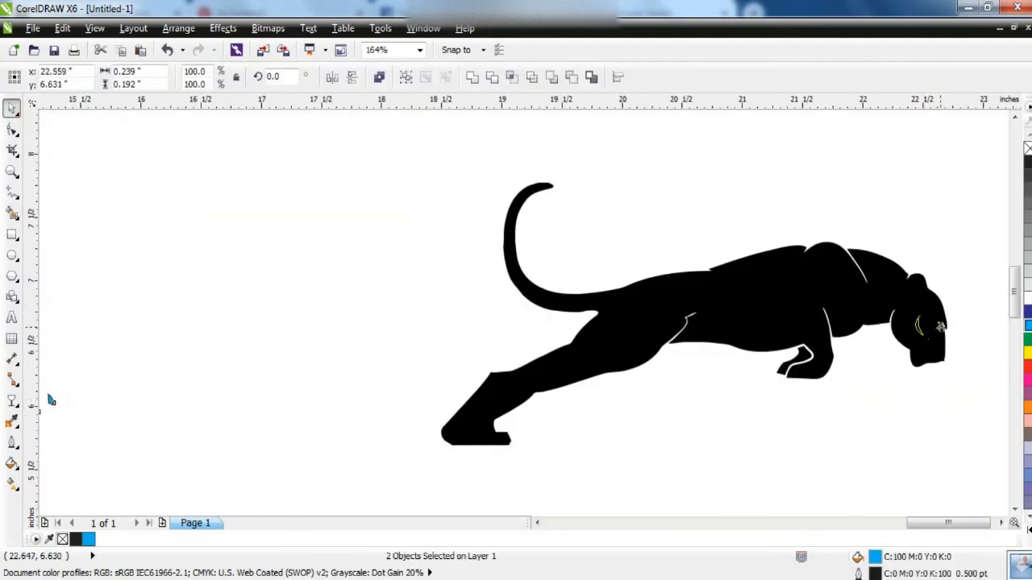
Fine-tune the cheek and eye shapes' position on the head and fill them with white, without an outline
scroll(940, 328, up, 3)
drag(800, 351, 799, 347)
click(1027, 305)
Combine the panther silhouette with its cheek and eye shapes into one object
scroll(889, 290, down, 4)
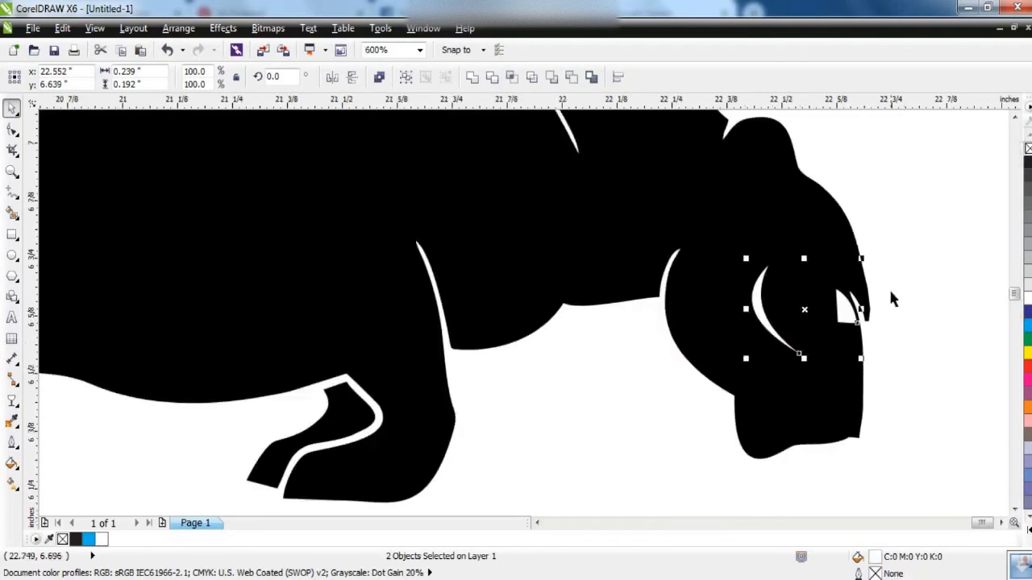
drag(933, 154, 407, 427)
click(383, 74)
Place the panther above the lettering on the page and clear the reference images off to the side
key(F4)
drag(899, 299, 553, 272)
click(505, 227)
click(748, 185)
key(Delete)
drag(463, 401, 927, 281)
click(693, 277)
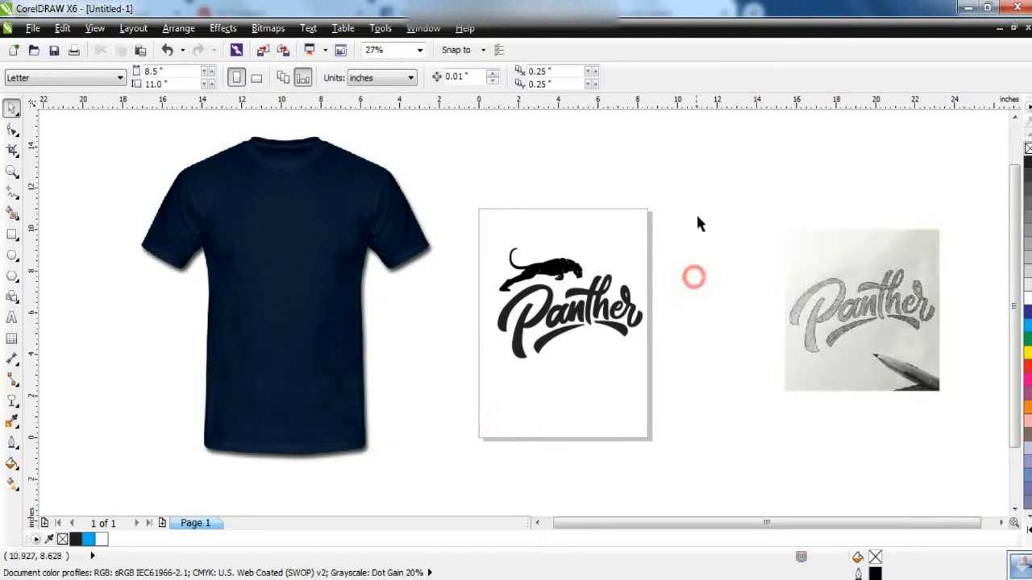
Scale the panther and lettering down on the page and tilt the panther slightly over the word
drag(696, 216, 452, 385)
key(shift+F2)
click(626, 276)
drag(784, 207, 554, 341)
drag(472, 387, 520, 254)
double_click(478, 186)
drag(573, 277, 579, 263)
click(647, 259)
Fill the panther and lettering with C100 M100 Y100 K100 black and remove their outlines
click(522, 254)
shift+click(488, 192)
click(1028, 530)
click(1026, 146)
click(773, 215)
click(487, 246)
right_click(1028, 149)
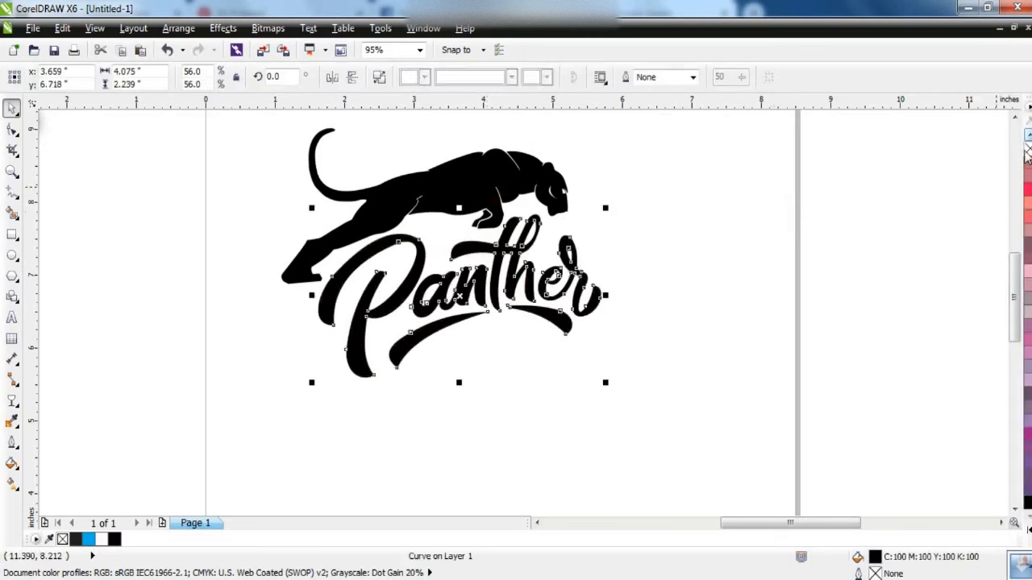
Fine-tune the panther's tilt and position above the lettering and group the two objects
click(825, 205)
drag(511, 281, 512, 278)
click(521, 187)
drag(572, 121, 576, 119)
drag(516, 183, 513, 184)
click(712, 205)
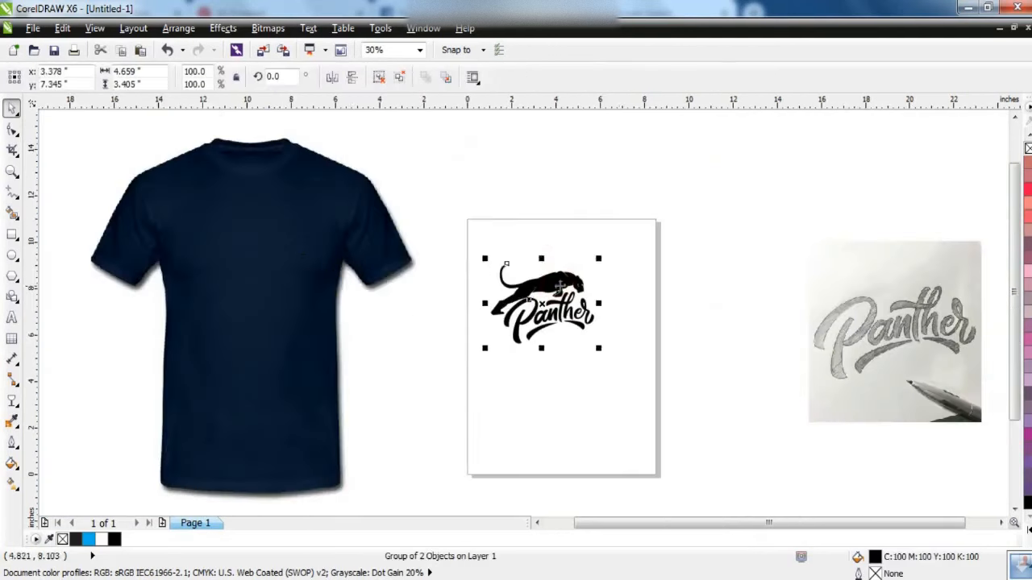
Place a copy of the grouped panther design on the T-shirt's chest and fill it with white
drag(542, 300, 287, 249)
right_click(286, 249)
click(102, 539)
Enlarge the white design to about 5.3 by 3.9 inches and reposition it on the shirt's chest
click(253, 410)
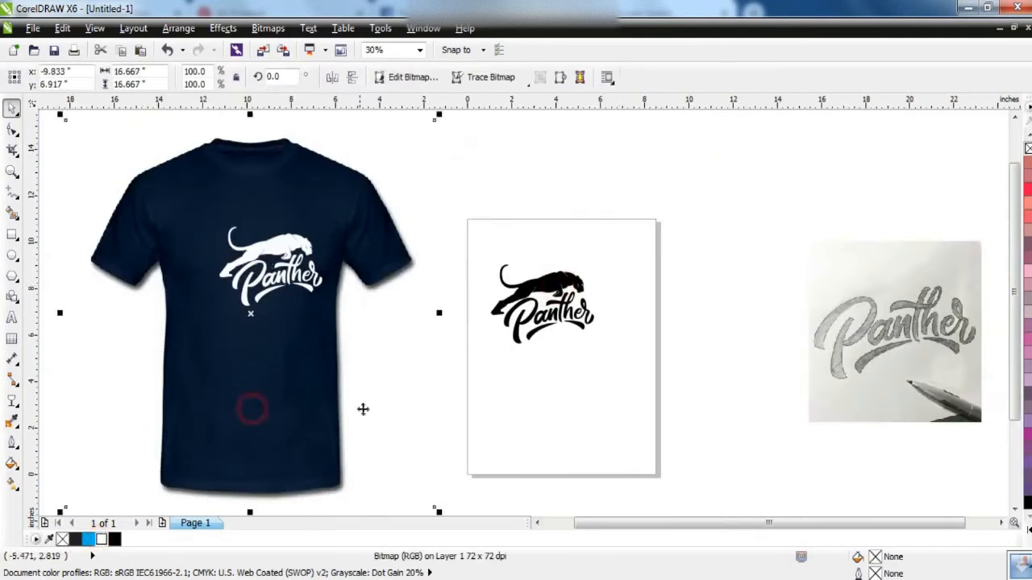
click(538, 523)
click(194, 203)
click(12, 171)
drag(362, 164, 766, 384)
key(space)
click(543, 252)
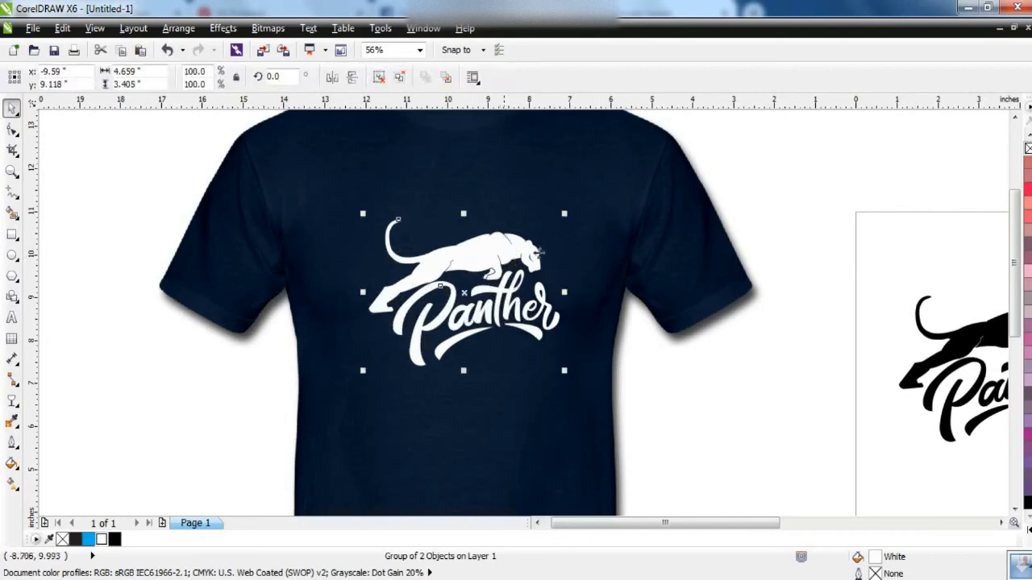
drag(569, 212, 583, 201)
drag(496, 262, 485, 253)
drag(569, 376, 571, 378)
Ungroup and weld the white panther and lettering into one shape, and place a duplicate to its left
key(shift+F2)
click(380, 76)
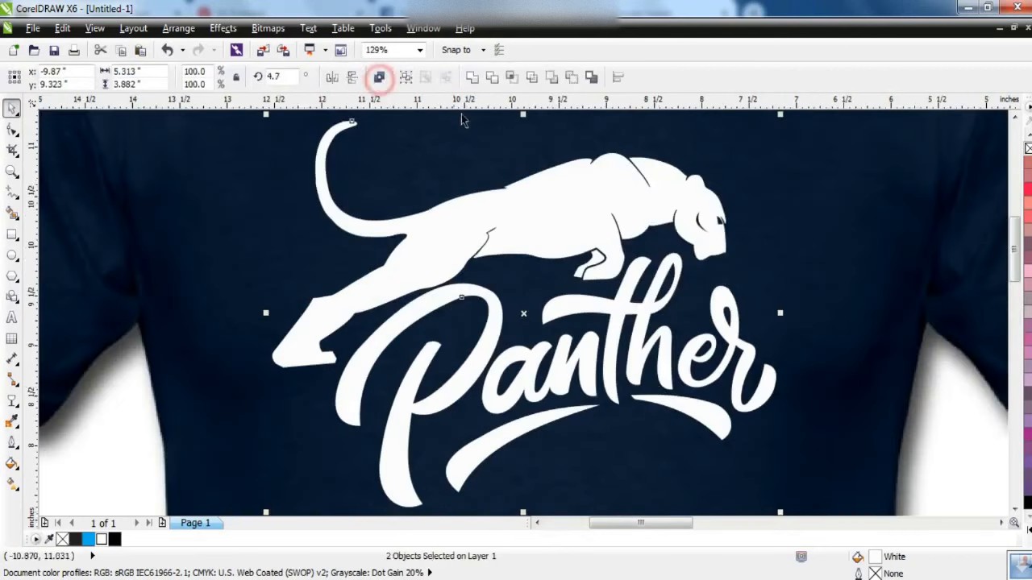
click(477, 77)
scroll(534, 248, down, 1)
drag(553, 241, 344, 241)
right_click(343, 241)
Give the duplicate design a 16 pt black outline with rounded corners
click(13, 444)
click(56, 199)
click(434, 208)
click(403, 333)
click(401, 371)
click(471, 370)
click(514, 430)
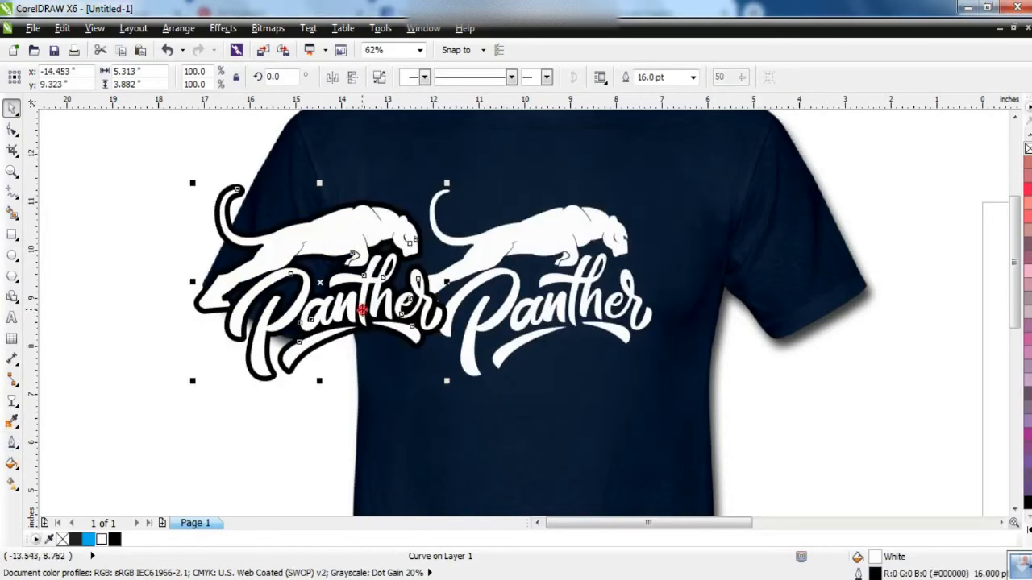
Convert the duplicate's black outline to a separate object and move it away from the white shape
drag(369, 350, 329, 303)
click(63, 28)
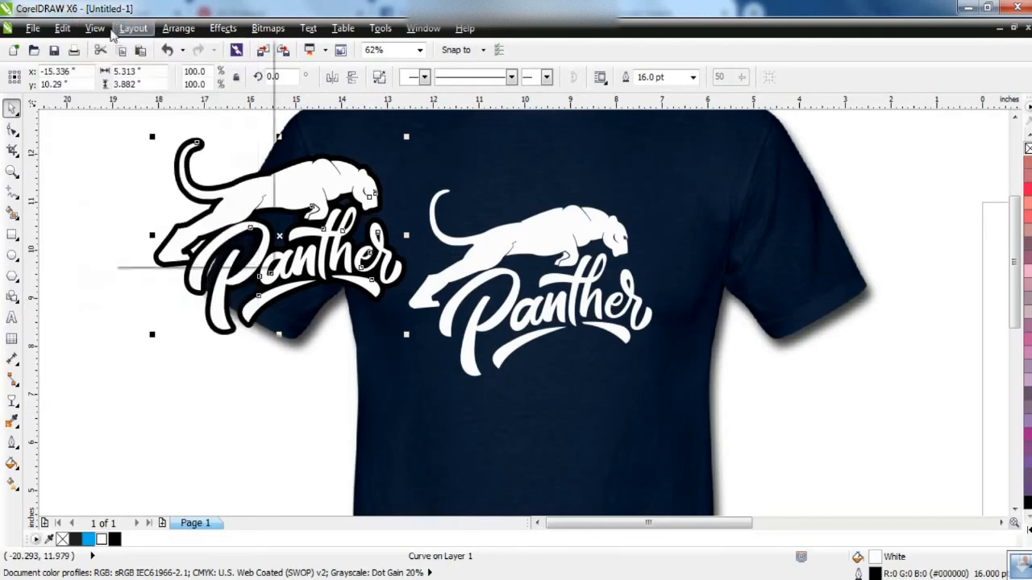
click(246, 272)
drag(340, 187, 265, 328)
drag(337, 278, 542, 464)
Break the black outline object apart, weld it into a solid silhouette and fill it with golden yellow
click(377, 77)
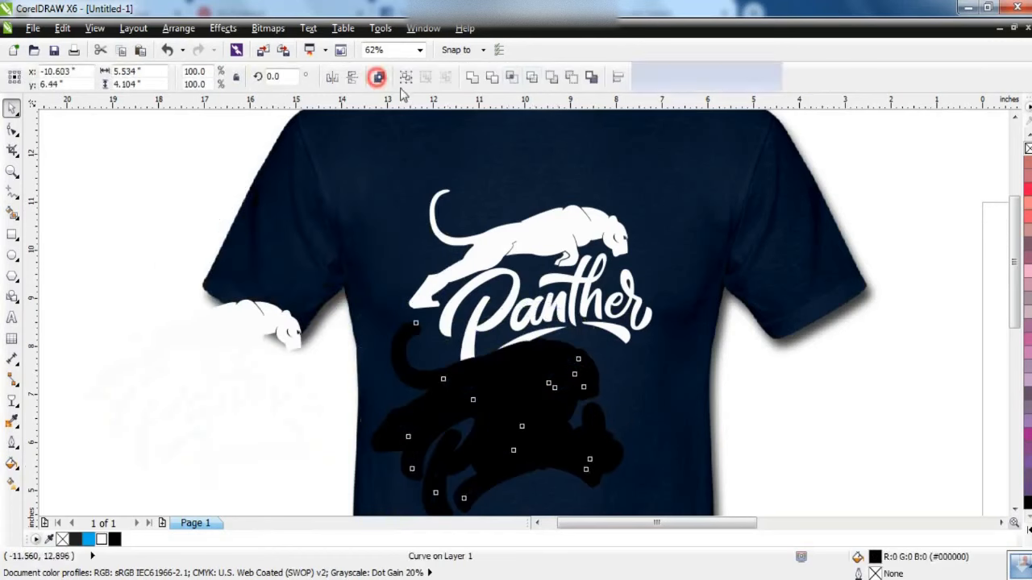
click(472, 76)
click(1028, 540)
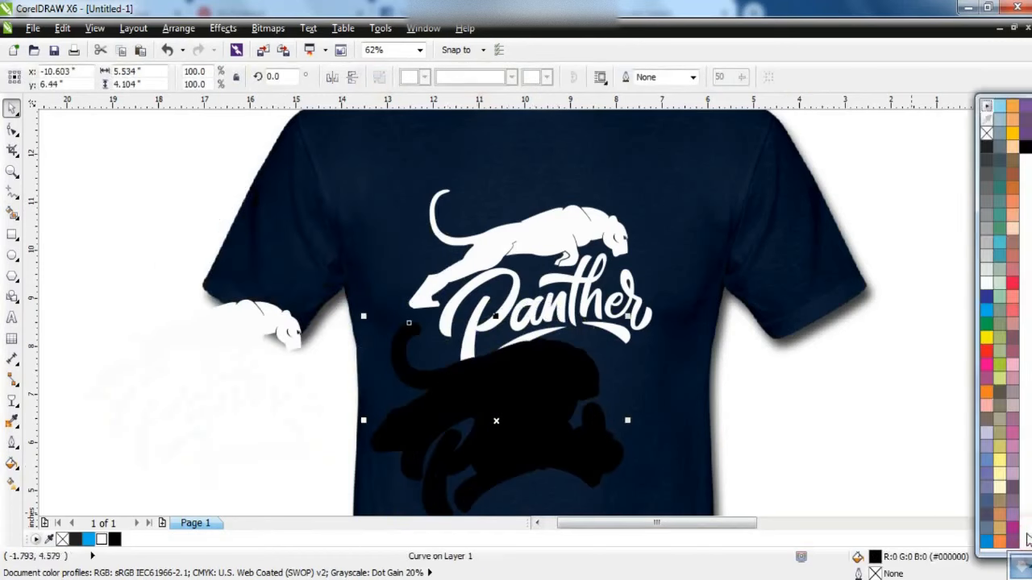
click(1014, 141)
Bring the white panther artwork in front of the golden yellow silhouette and centre the two on each other
drag(496, 420, 379, 304)
click(592, 235)
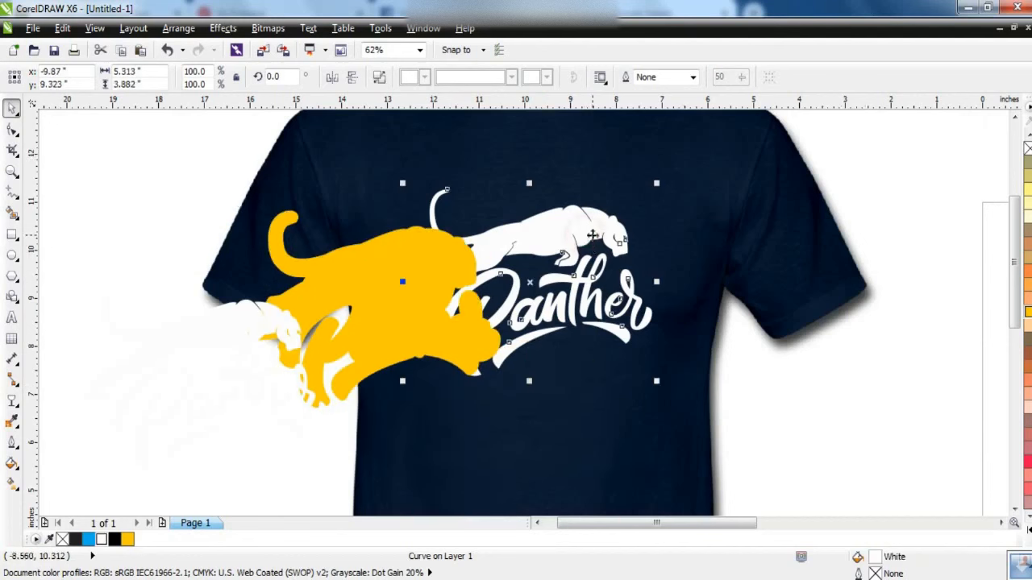
key(shift+Page_Up)
click(371, 286)
shift+click(521, 233)
key(c)
key(e)
key(Escape)
click(566, 248)
key(shift+F2)
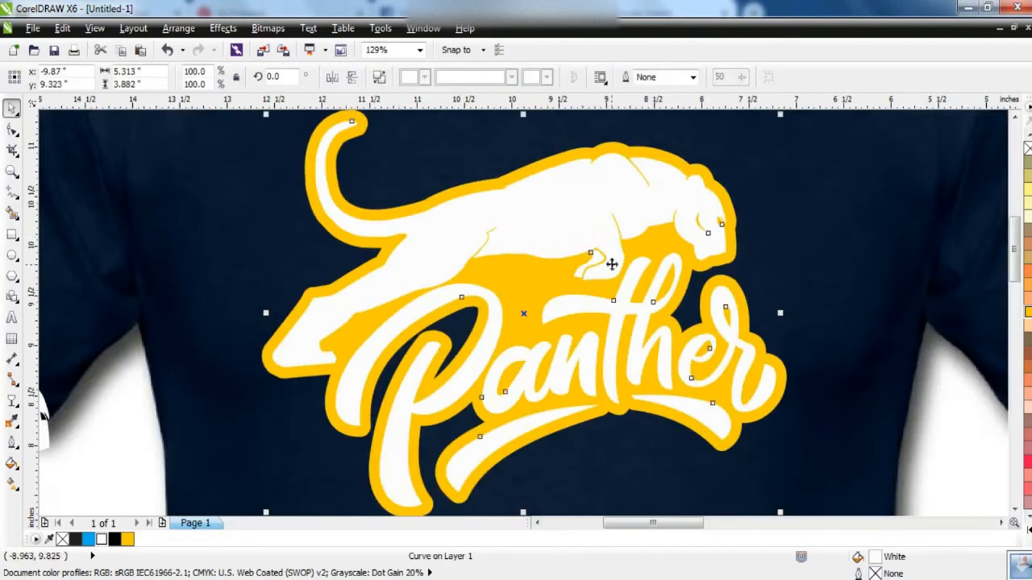
Give the white panther and lettering a 4 pt black outline
click(13, 444)
click(57, 202)
click(433, 208)
click(397, 307)
click(401, 370)
click(469, 371)
click(520, 428)
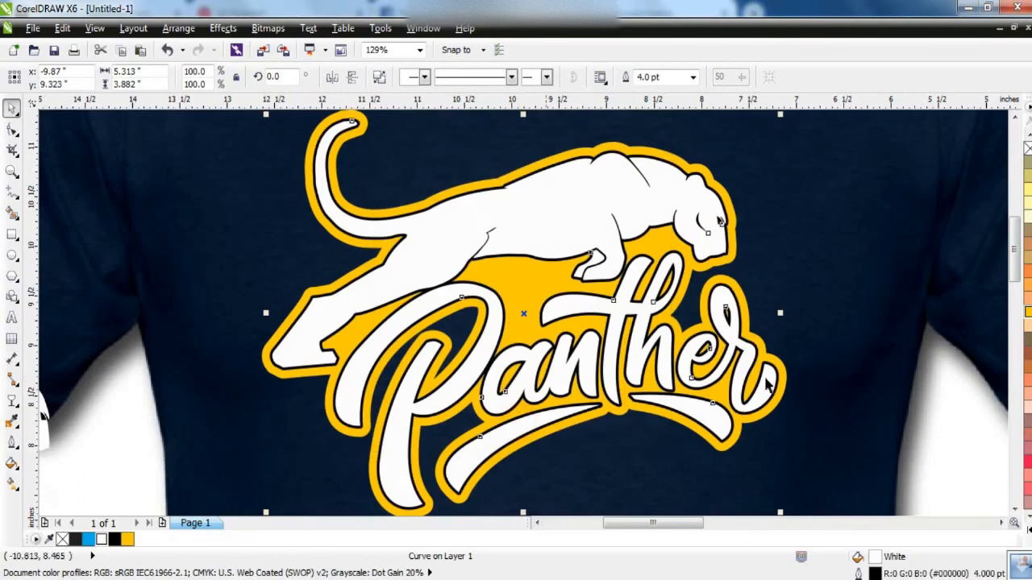
click(731, 205)
key(shift+F2)
key(Escape)
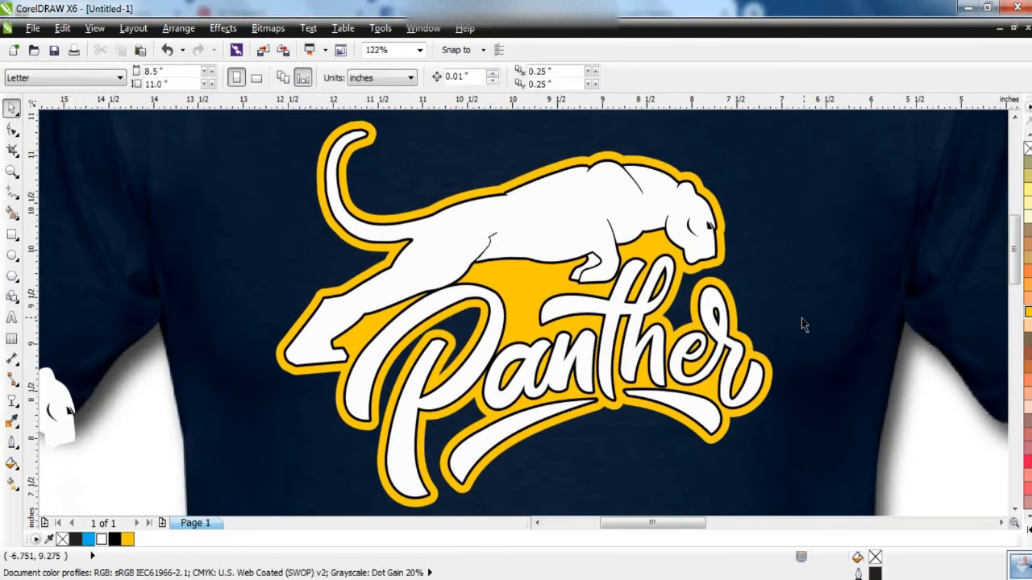
Recolour the panther and lettering with a black fill and a white outline
click(591, 235)
click(113, 540)
click(829, 270)
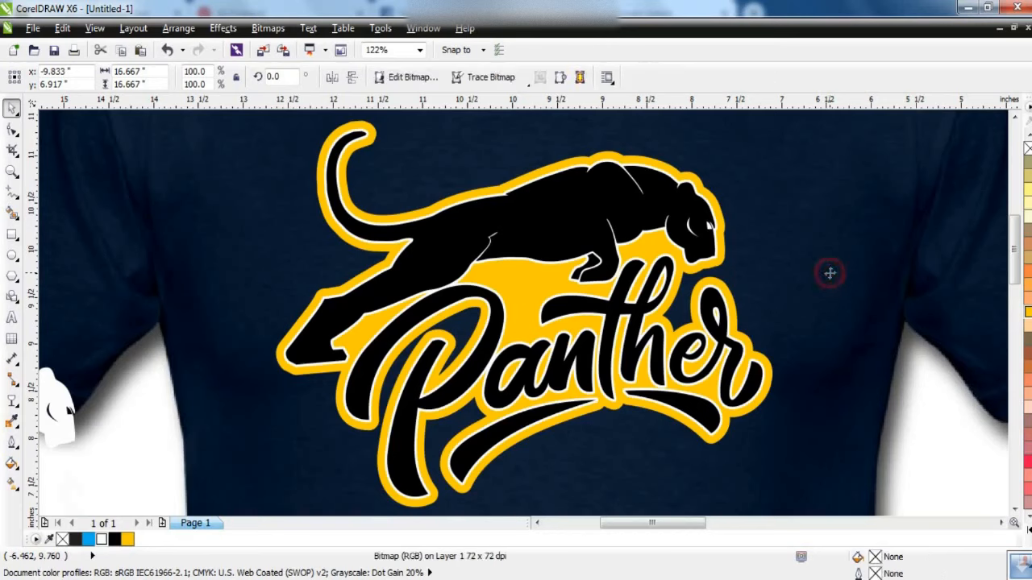
Delete the leftover artwork lying outside the T-shirt
key(F4)
click(388, 283)
key(Delete)
drag(693, 177, 933, 432)
key(ctrl+z)
click(840, 299)
key(Delete)
Duplicate the T-shirt together with its panther design and place the copy to the left of the original
drag(699, 196, 681, 278)
scroll(680, 278, down, 1)
drag(735, 163, 480, 442)
right_click(385, 353)
drag(631, 353, 429, 353)
drag(253, 193, 718, 419)
scroll(467, 279, up, 1)
Recolour the panther and lettering on the left T-shirt with a white fill and a black outline
click(103, 270)
click(323, 235)
right_click(101, 539)
click(101, 540)
right_click(115, 540)
click(103, 312)
Fill the backing silhouette on the left T-shirt with cyan and view the design close up
click(376, 231)
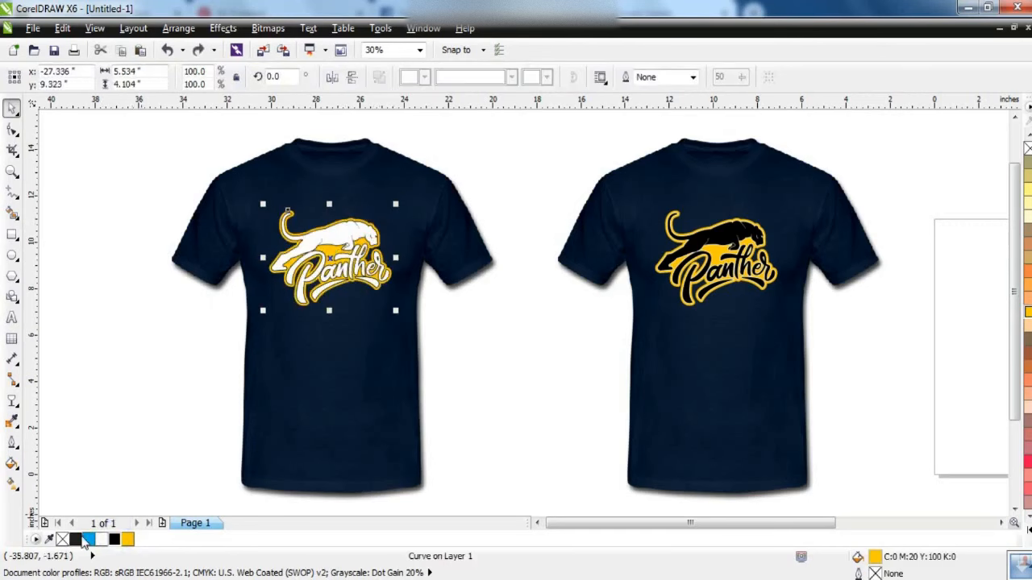
click(88, 539)
click(12, 171)
drag(224, 129, 412, 314)
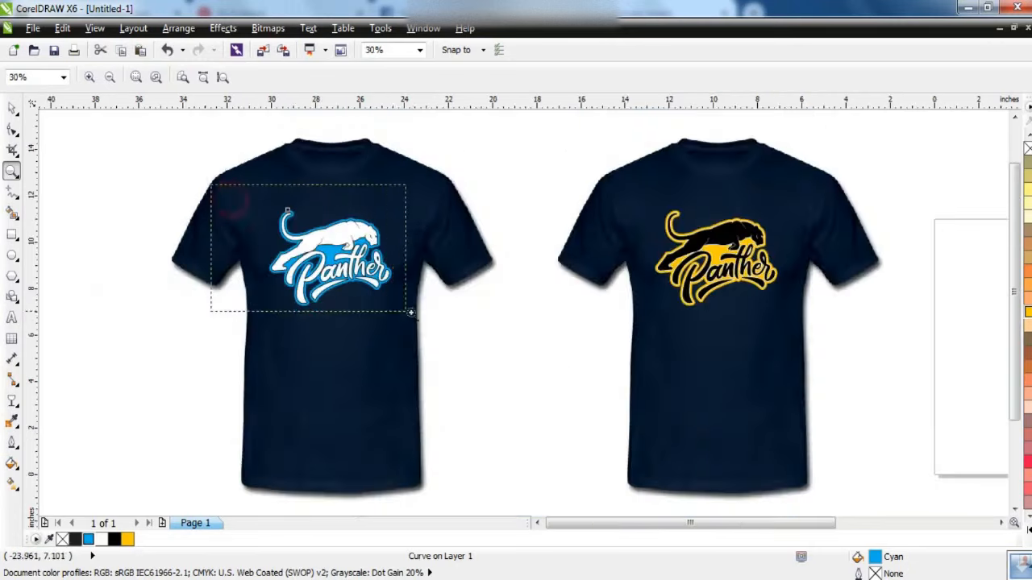
drag(414, 311, 414, 313)
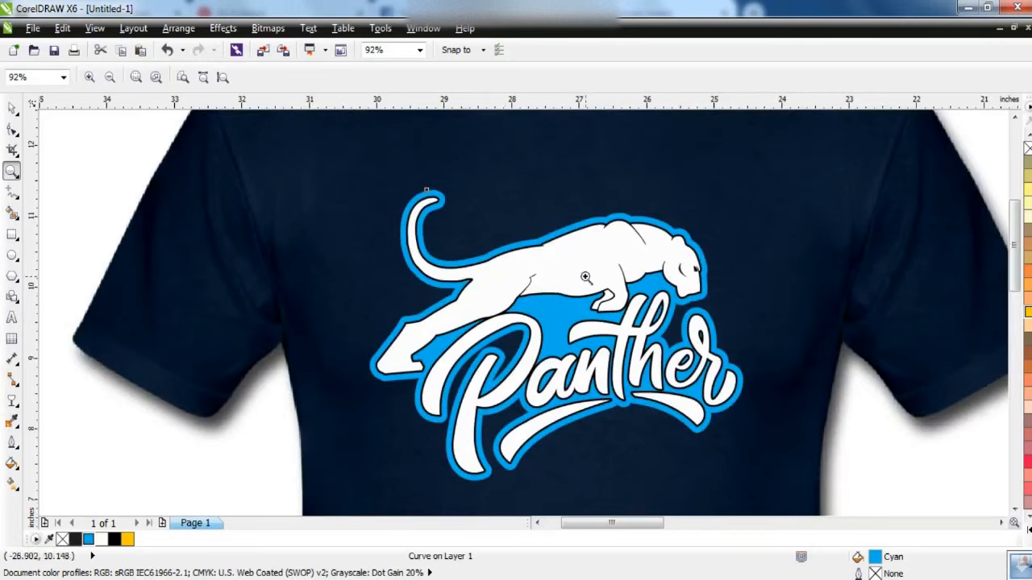